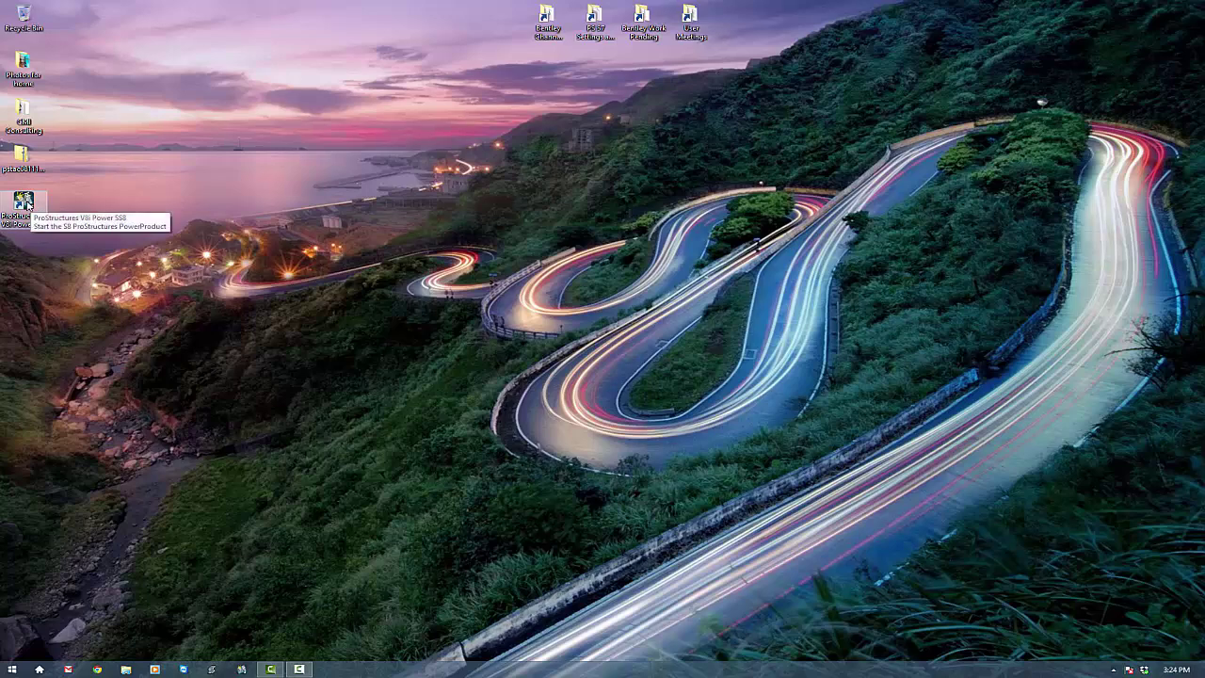
Step: Launch ProStructures V8i Power SS8 and start creating a new design file
{"action": "left_click", "coordinate": [26, 203]}
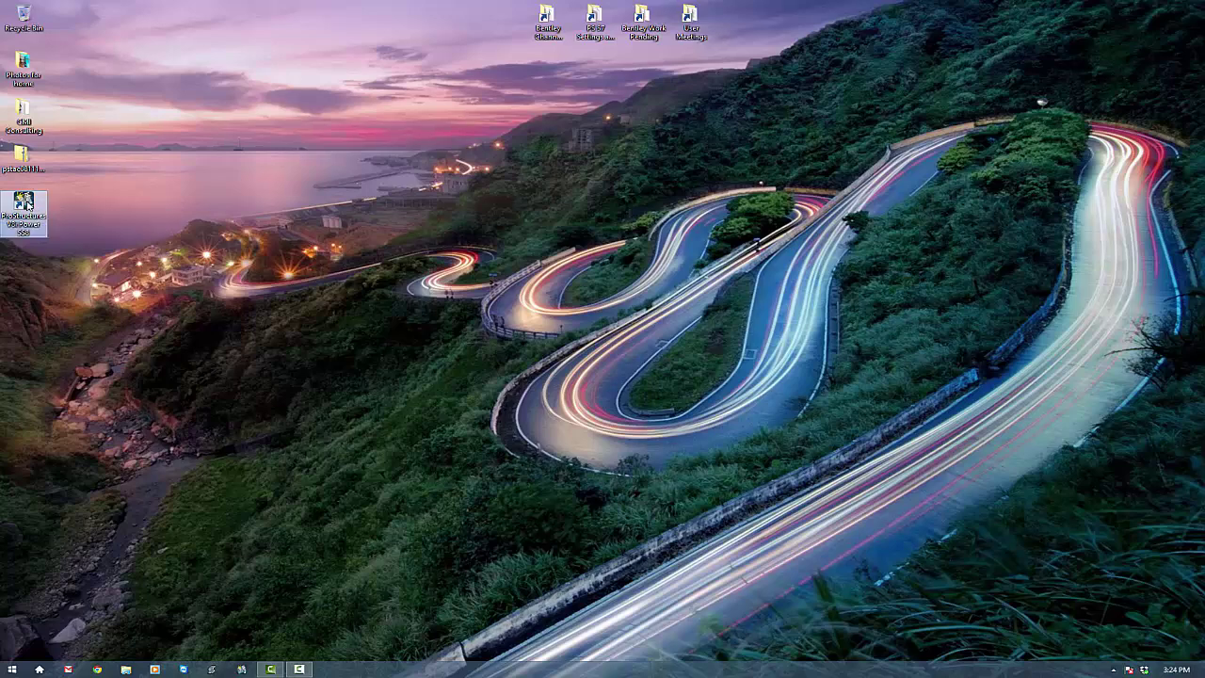
{"action": "double_click", "coordinate": [27, 203]}
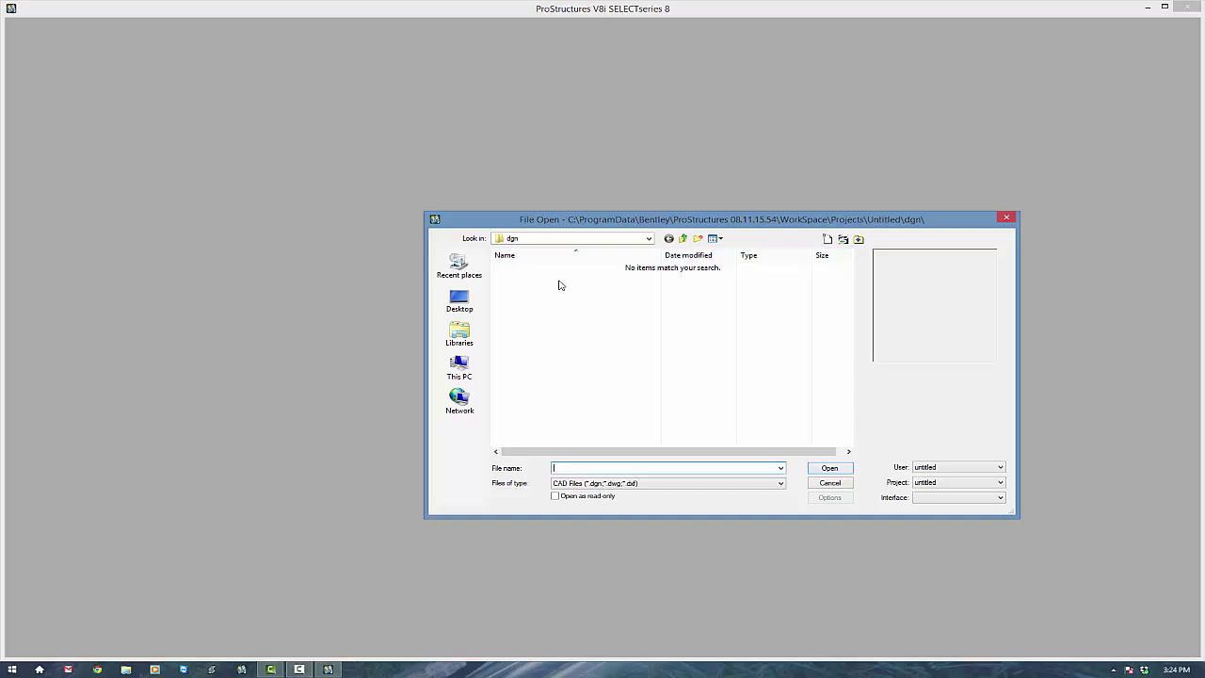
{"action": "left_click", "coordinate": [827, 239]}
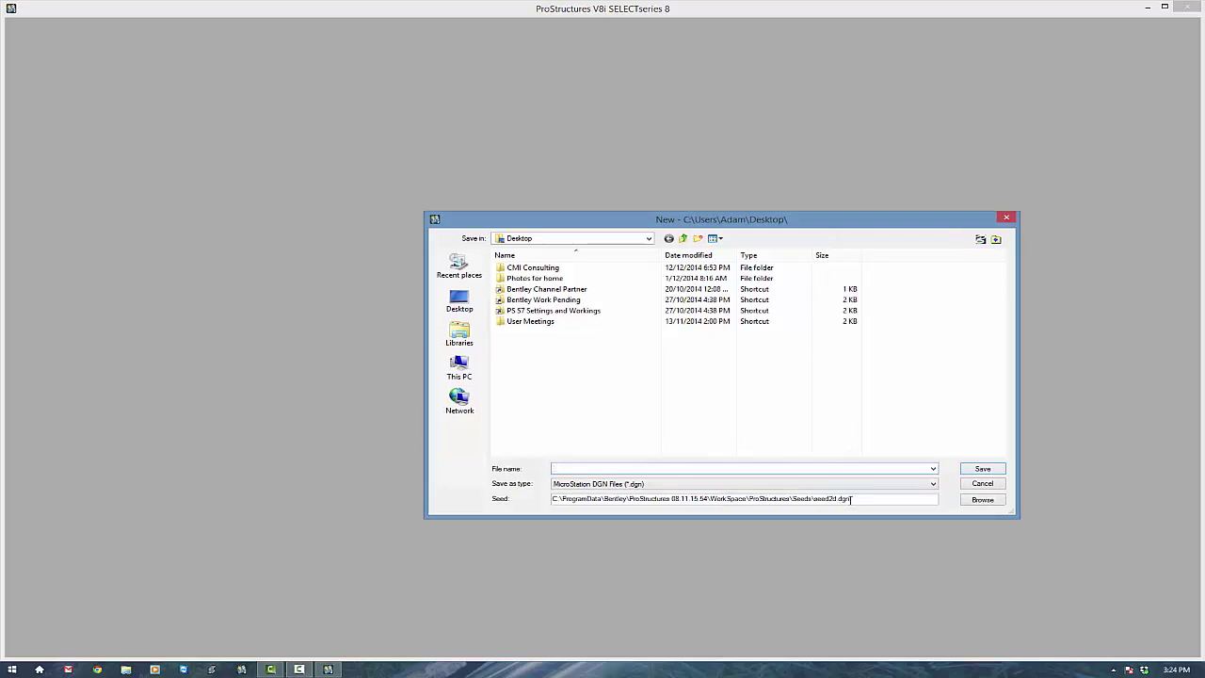
Step: Set the new file's seed to PS-S7-AU-Met.dgn from the ProStructures Seeds folder
{"action": "left_click_drag", "start_coordinate": [866, 499], "coordinate": [816, 499]}
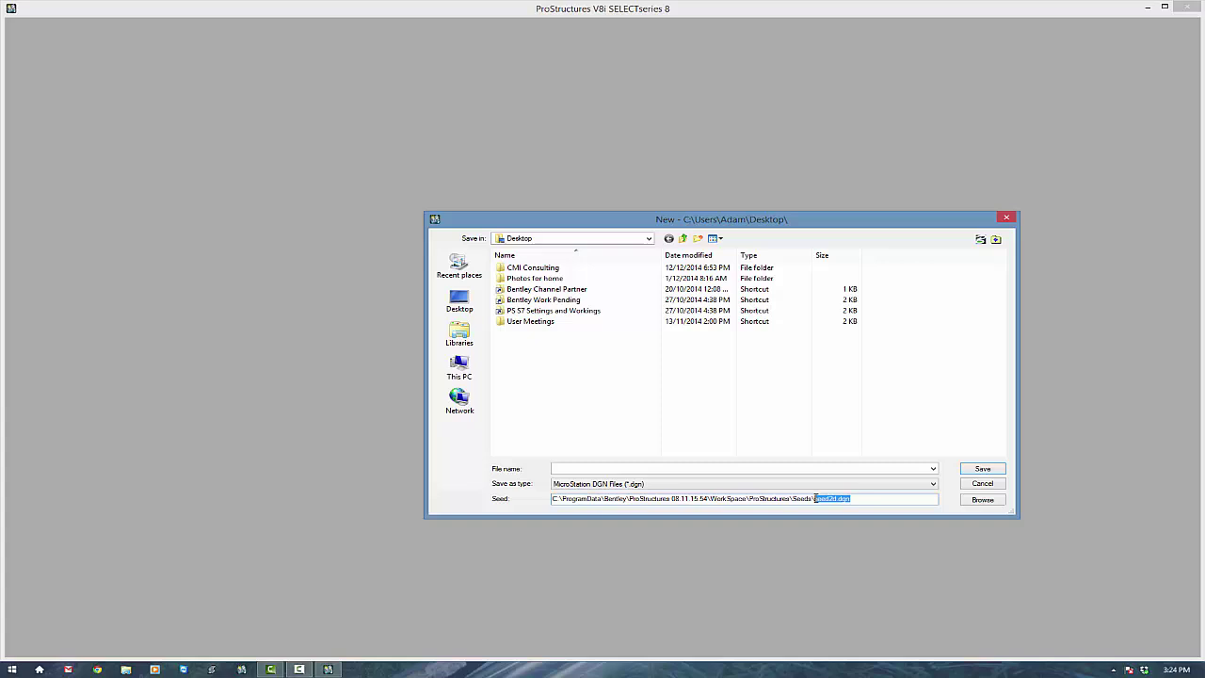
{"action": "left_click", "coordinate": [983, 500]}
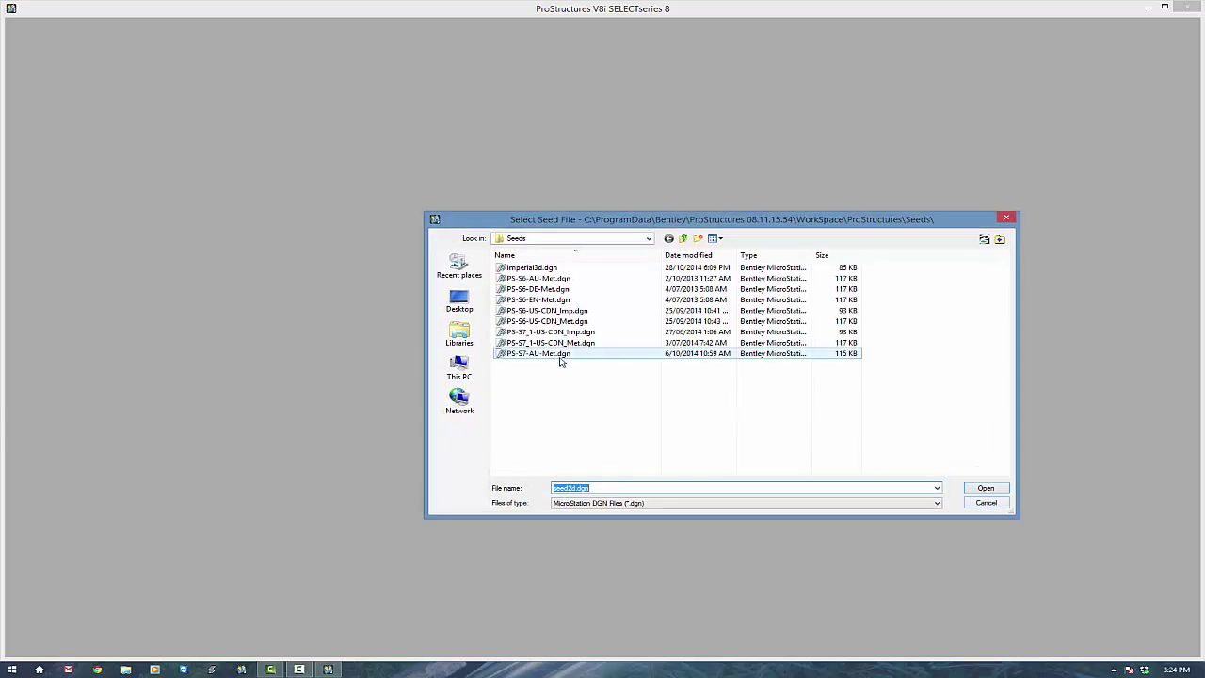
{"action": "left_click", "coordinate": [532, 355]}
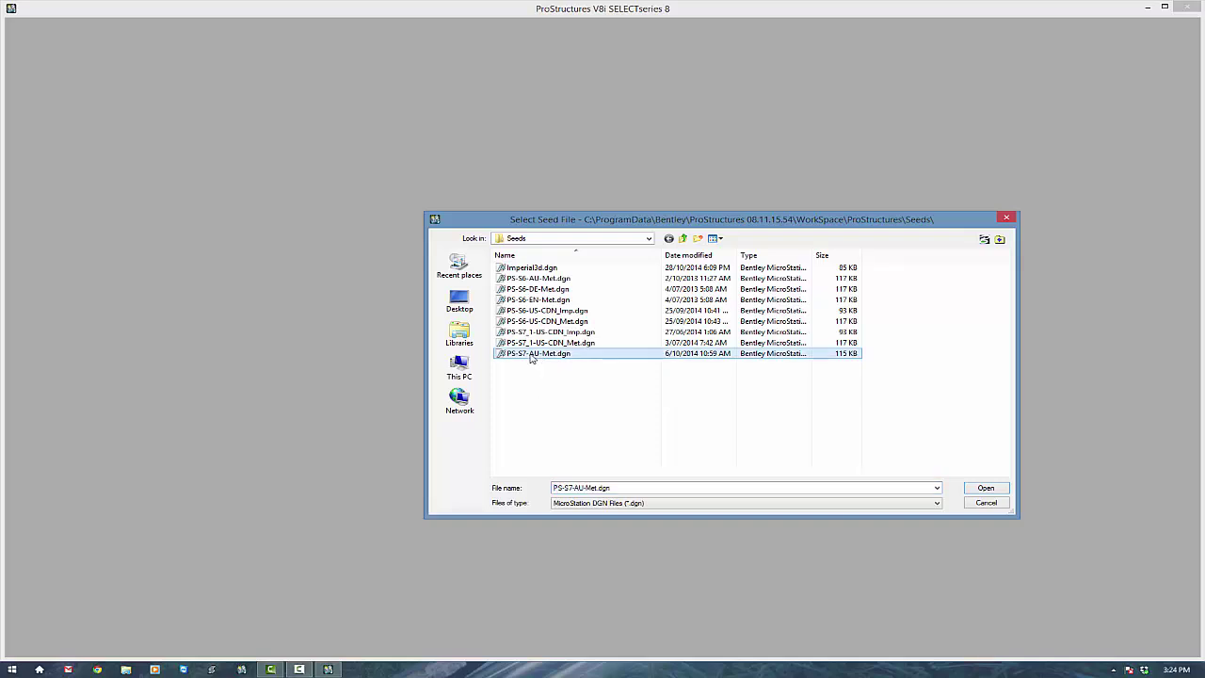
{"action": "left_click", "coordinate": [987, 490]}
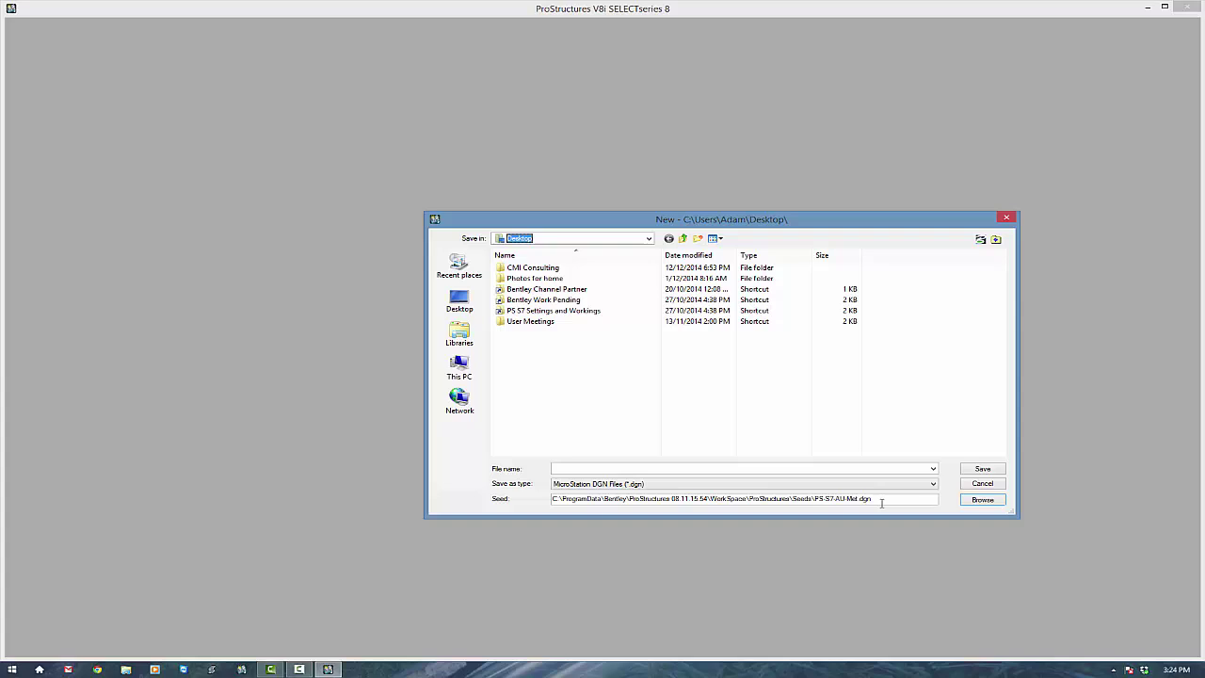
{"action": "double_click", "coordinate": [867, 498]}
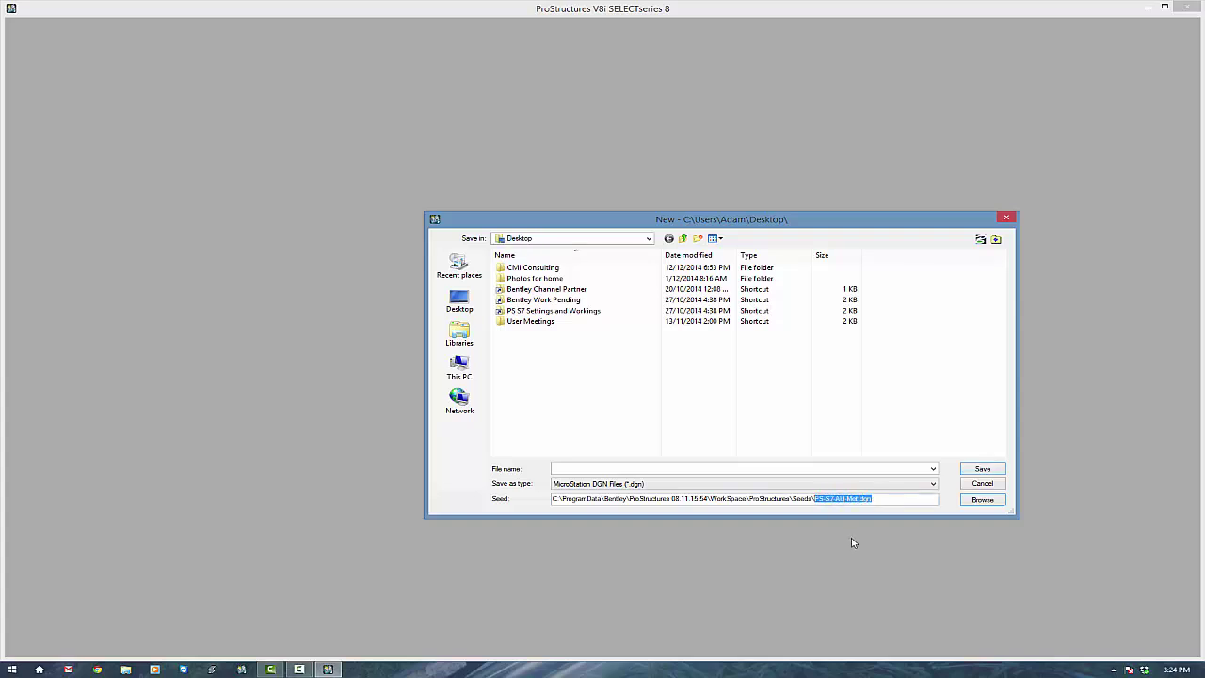
Step: Save the new design file as "Sample 1" on the Desktop and open it
{"action": "left_click", "coordinate": [556, 469]}
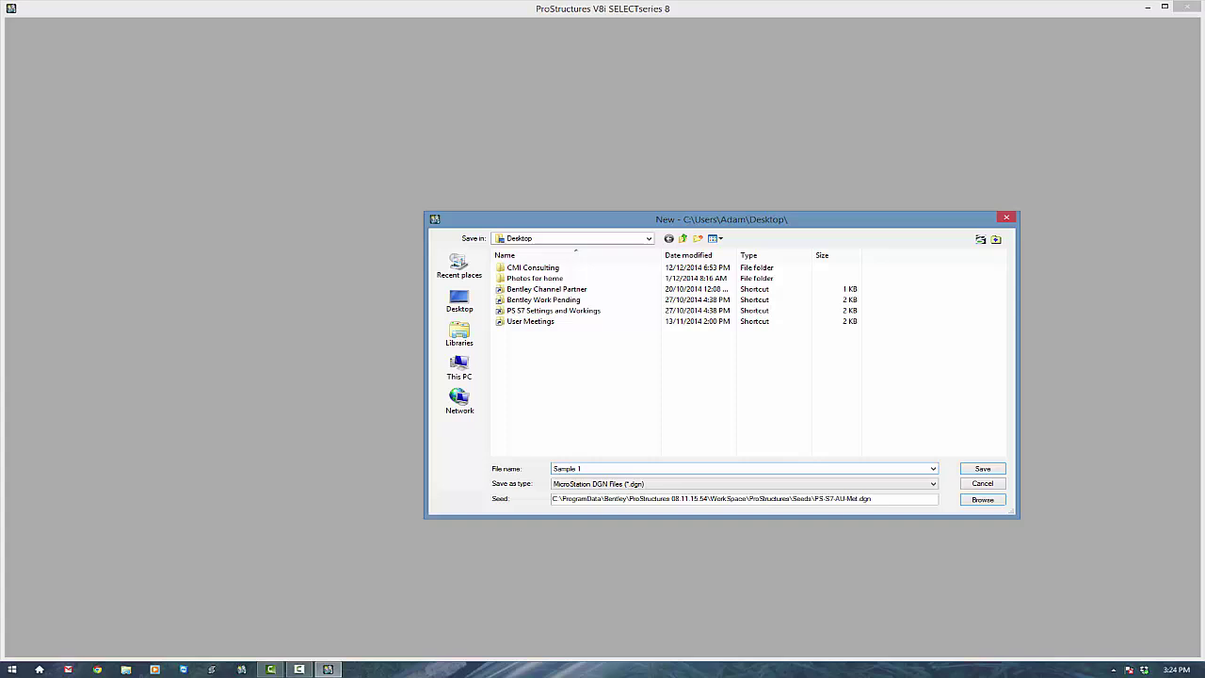
{"action": "type", "text": "Sample 1"}
{"action": "left_click", "coordinate": [539, 244]}
{"action": "left_click", "coordinate": [607, 239]}
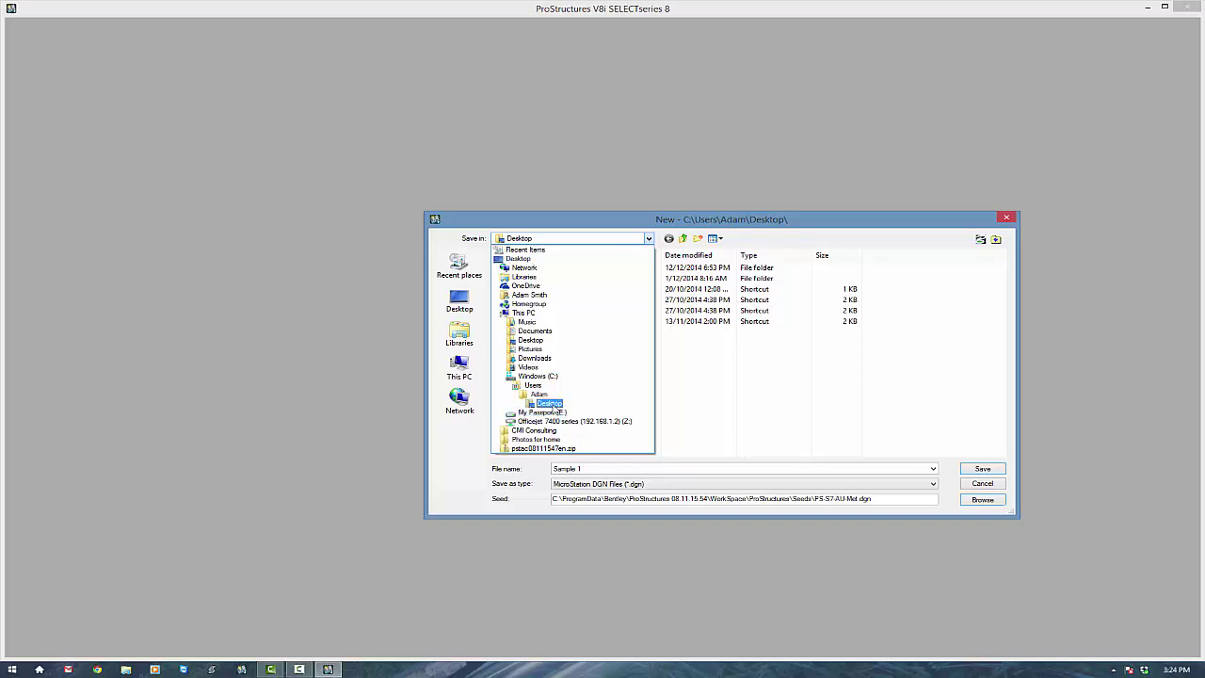
{"action": "left_click", "coordinate": [551, 404]}
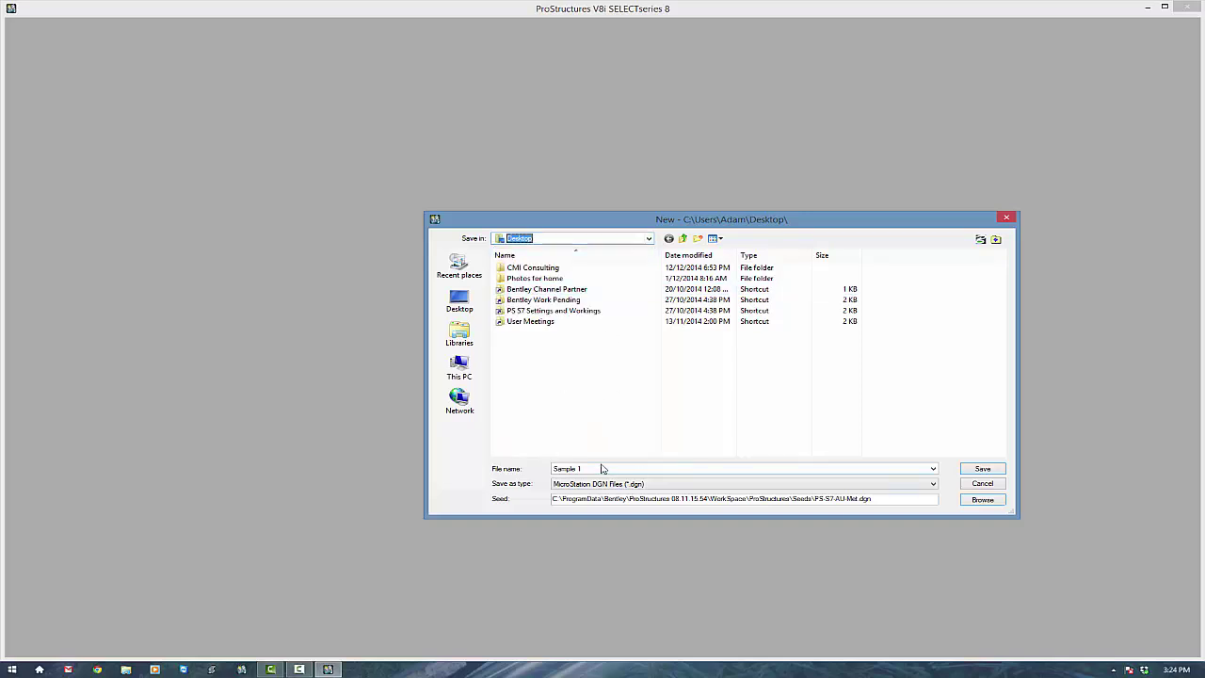
{"action": "left_click", "coordinate": [979, 470]}
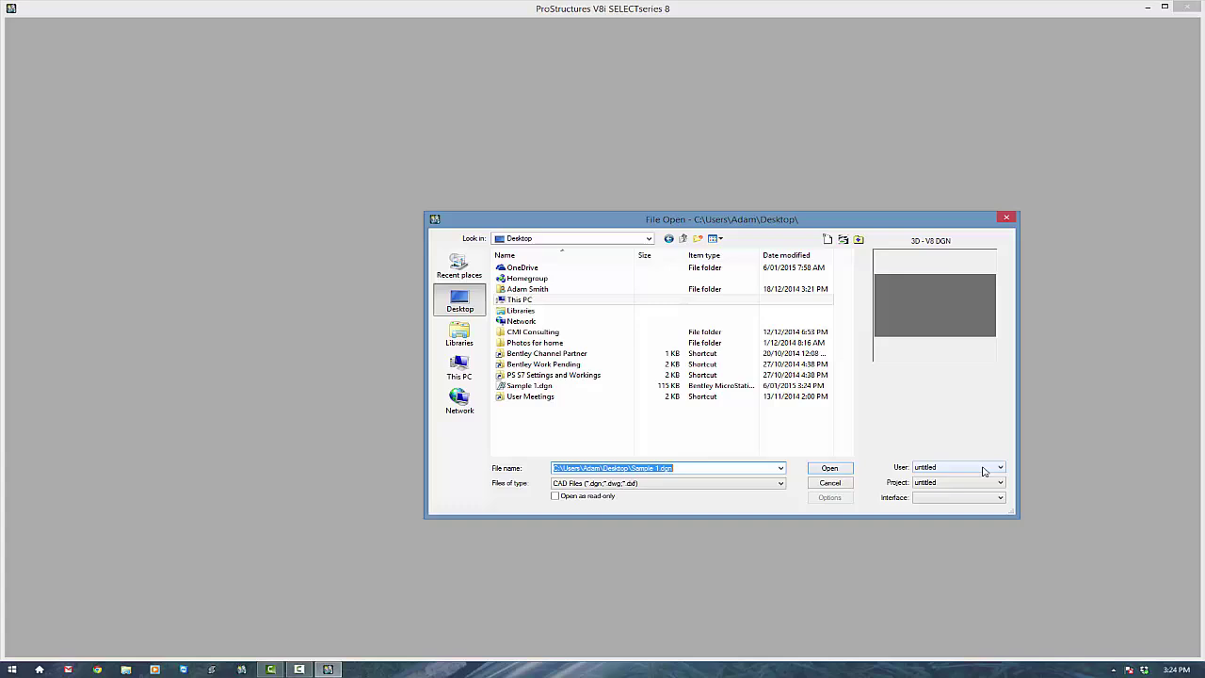
{"action": "left_click", "coordinate": [530, 387]}
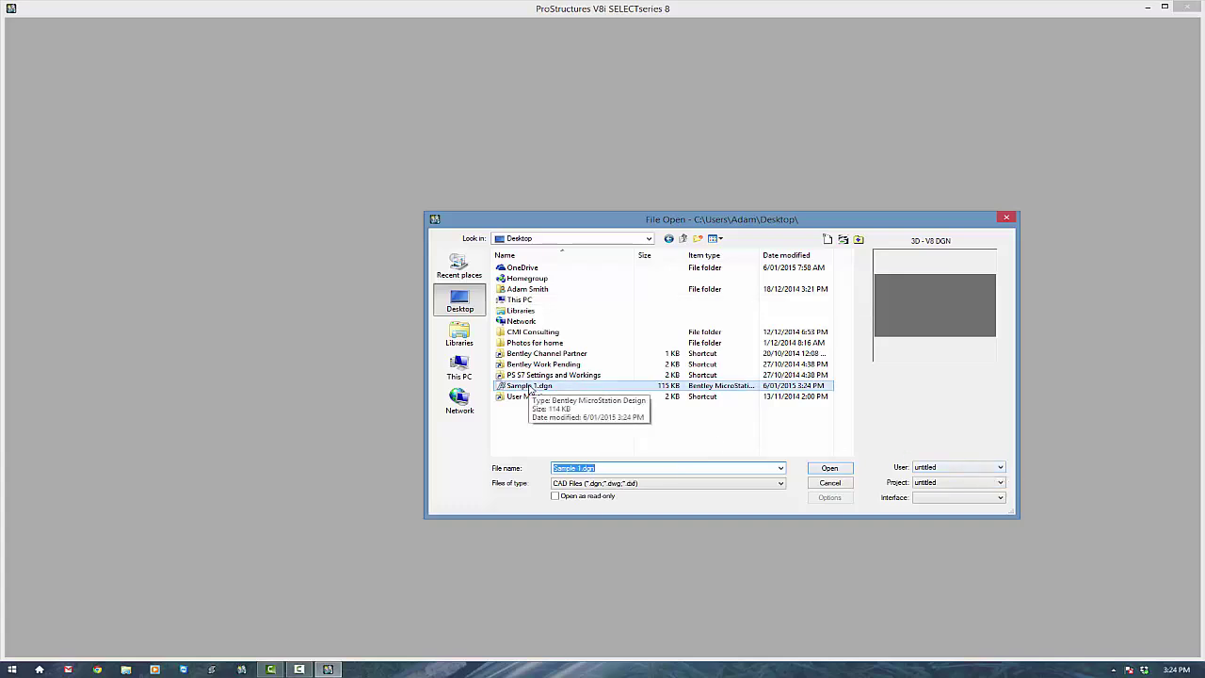
{"action": "left_click", "coordinate": [829, 469]}
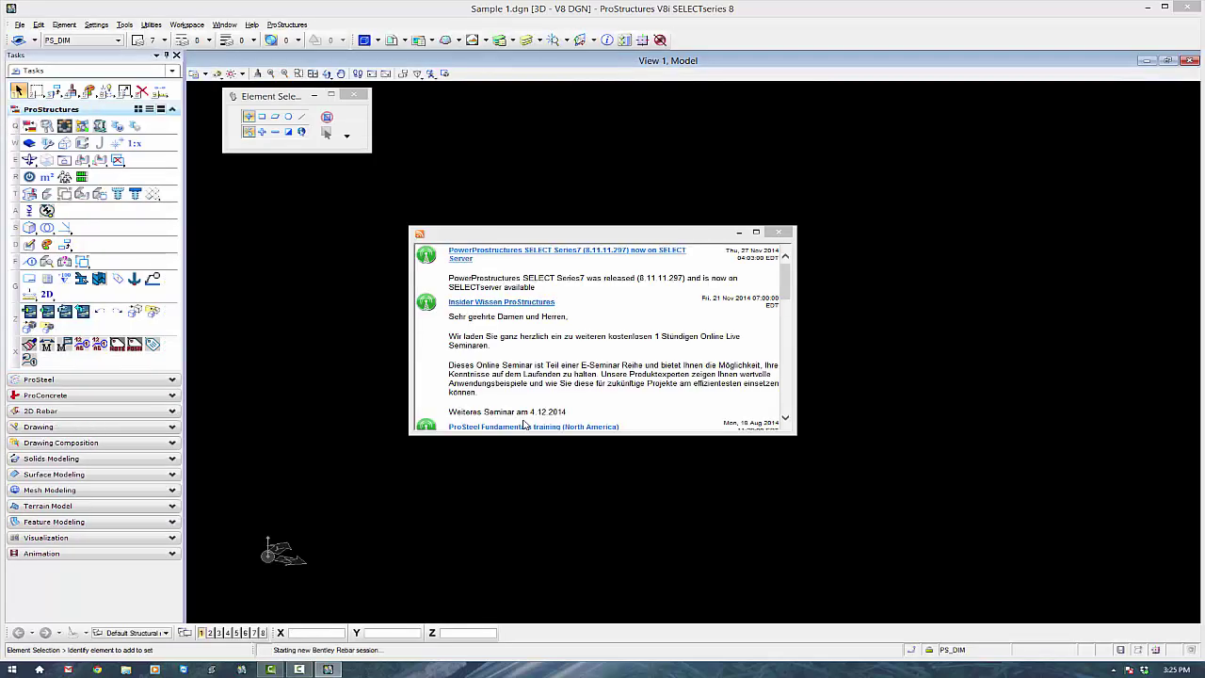
Step: Read the product release notice in the news feed window and close the window
{"action": "left_click", "coordinate": [617, 243]}
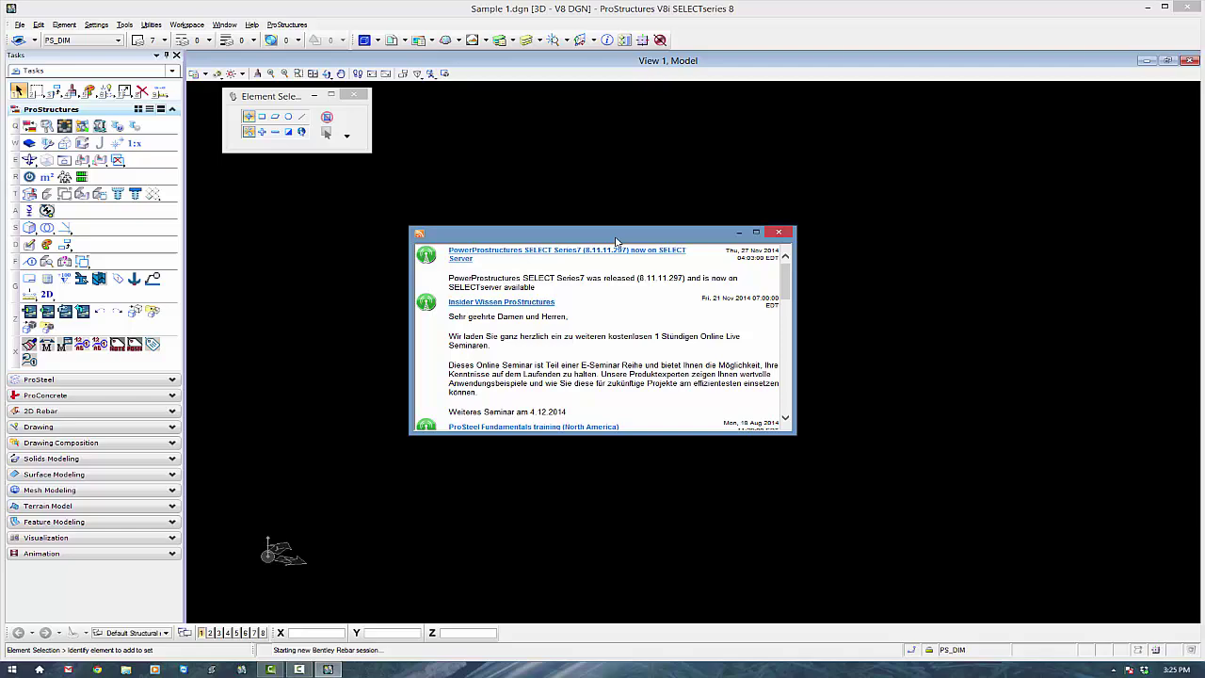
{"action": "left_click_drag", "start_coordinate": [613, 237], "coordinate": [627, 228]}
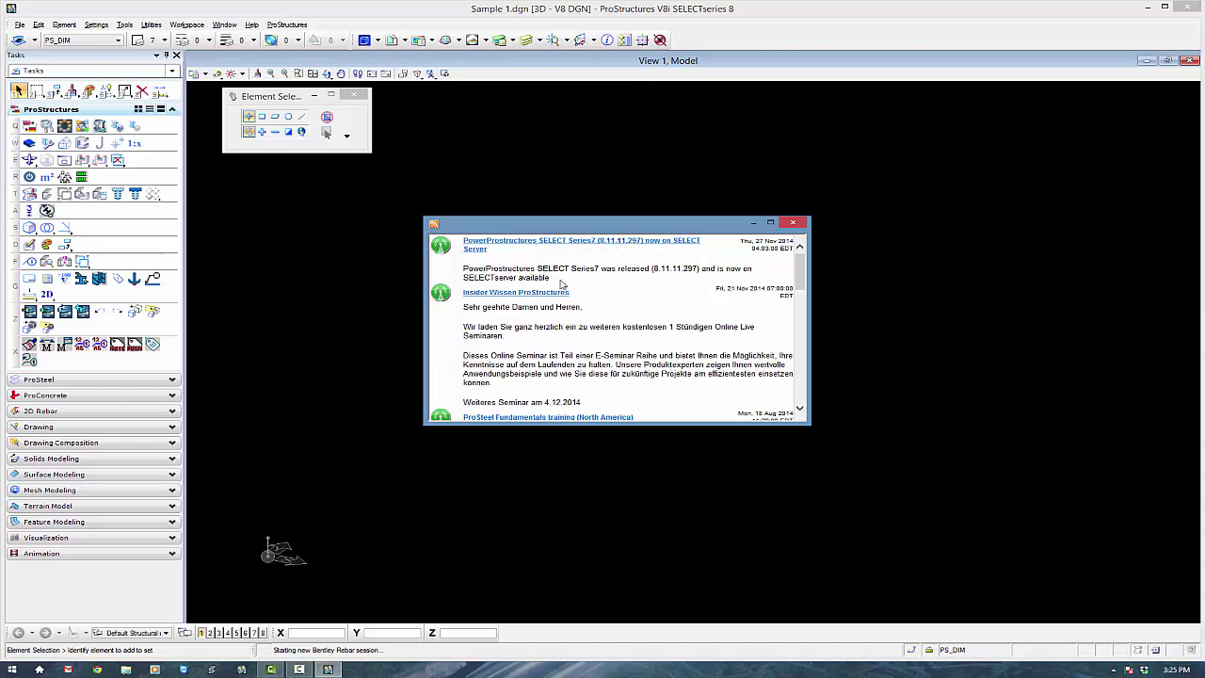
{"action": "left_click_drag", "start_coordinate": [564, 284], "coordinate": [676, 257]}
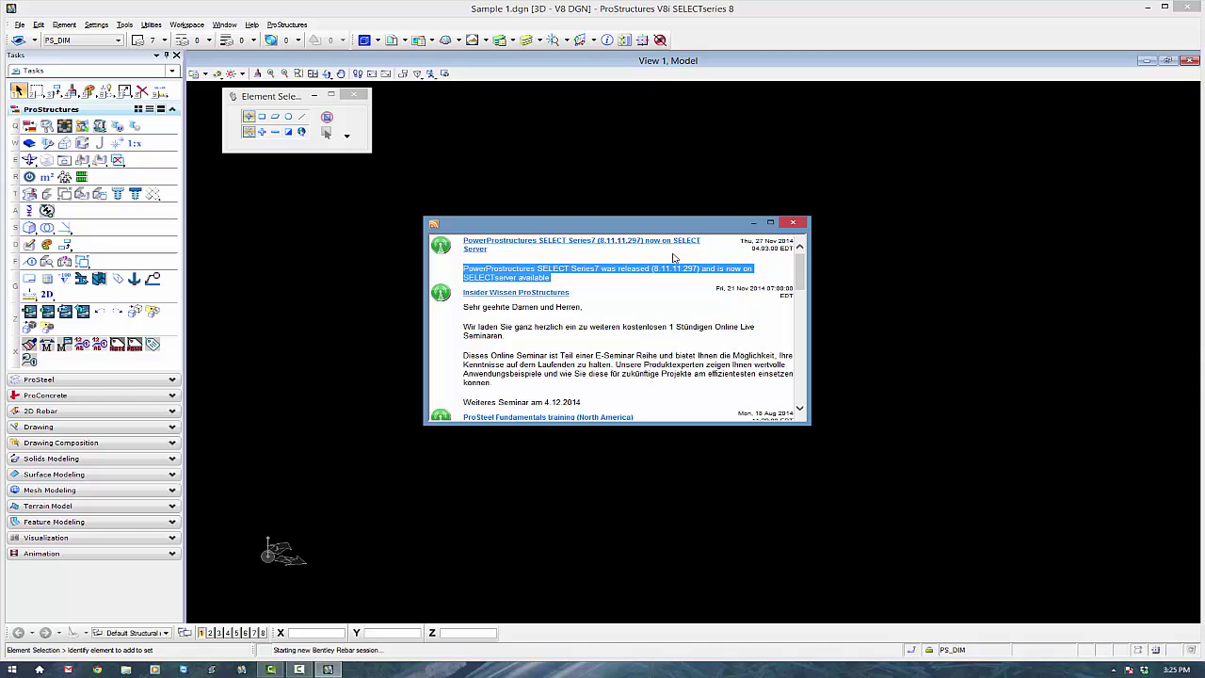
{"action": "left_click", "coordinate": [796, 223]}
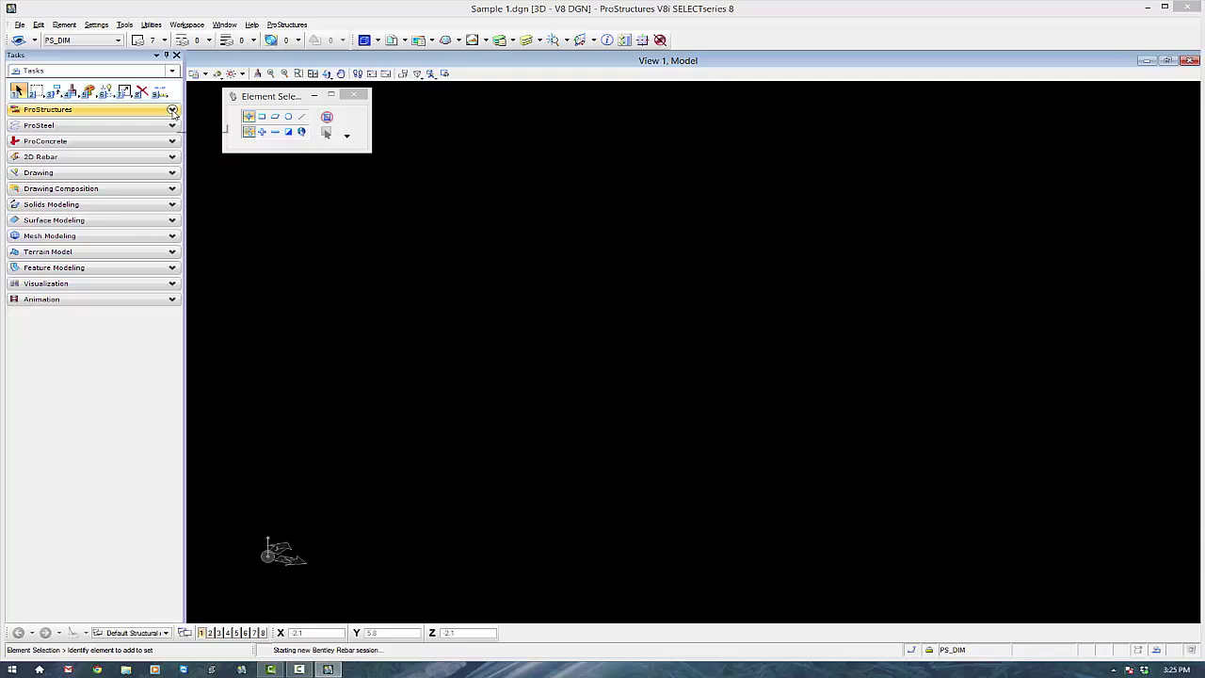
Step: Set the ProStructures language and localization to Australian using the metric system
{"action": "left_click", "coordinate": [173, 110]}
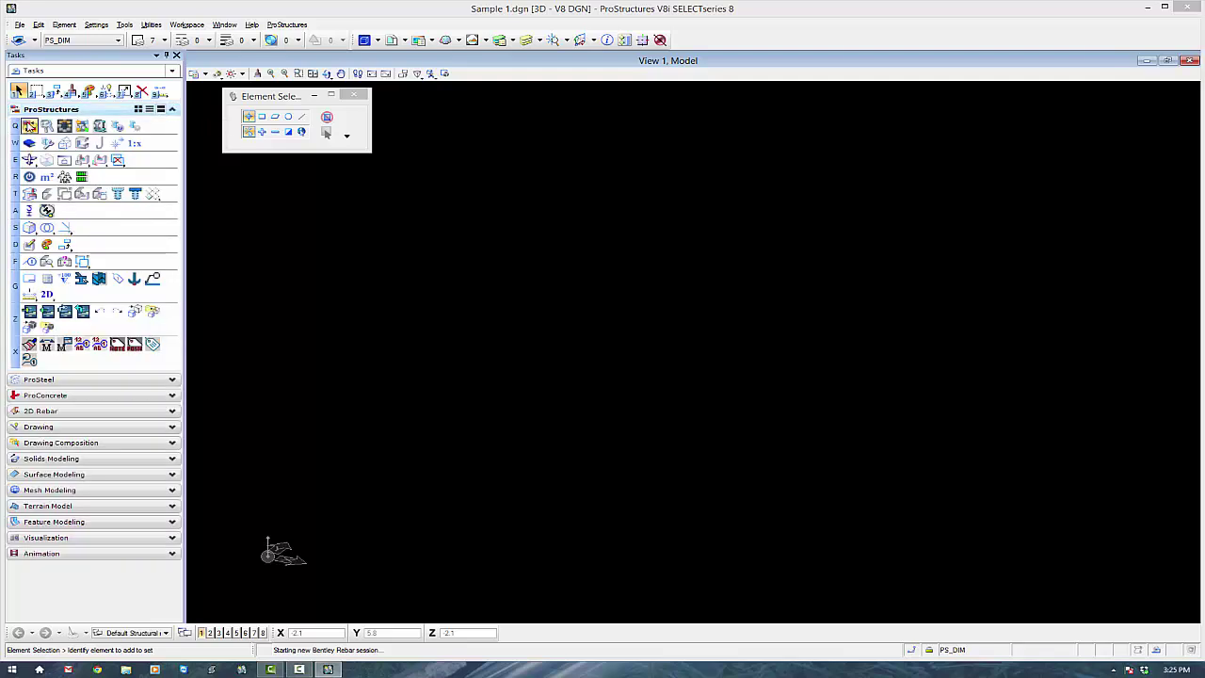
{"action": "left_click", "coordinate": [29, 126]}
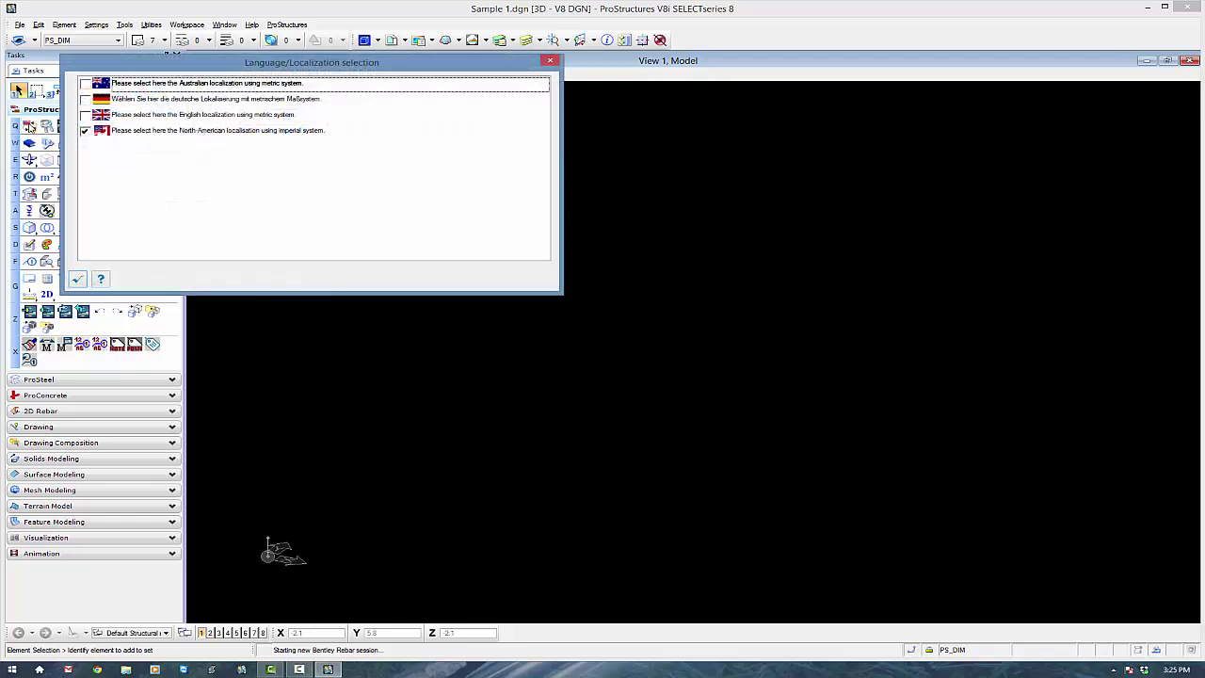
{"action": "left_click", "coordinate": [85, 84]}
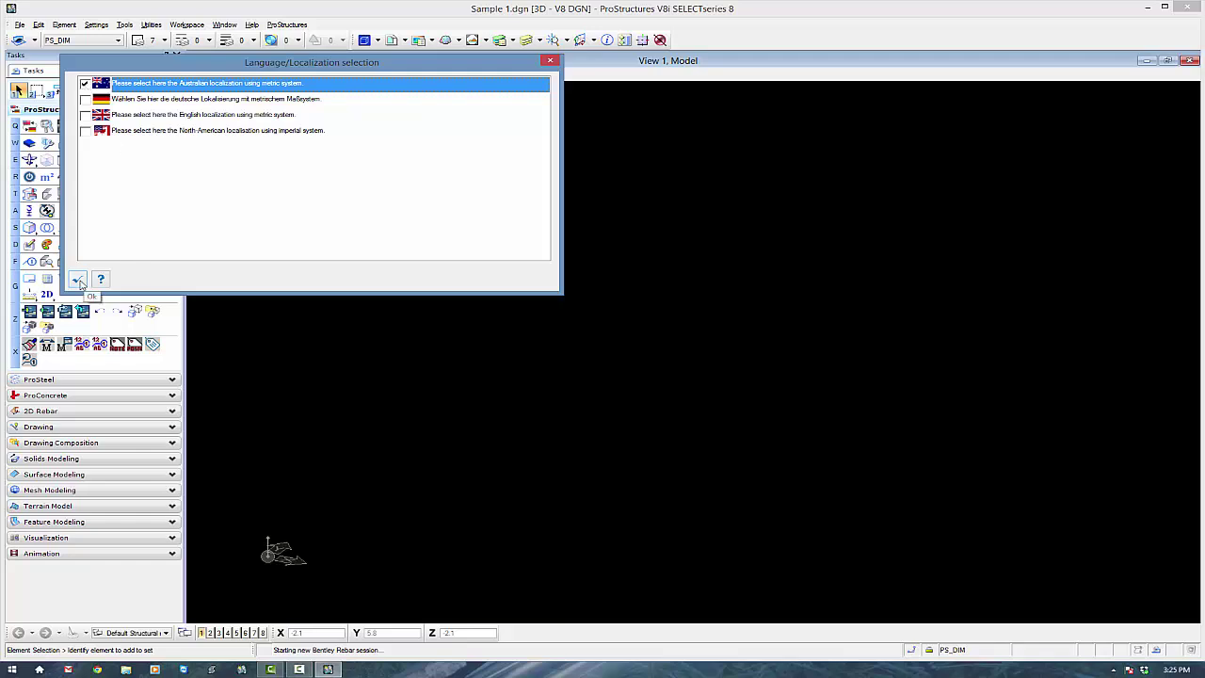
{"action": "left_click", "coordinate": [77, 280]}
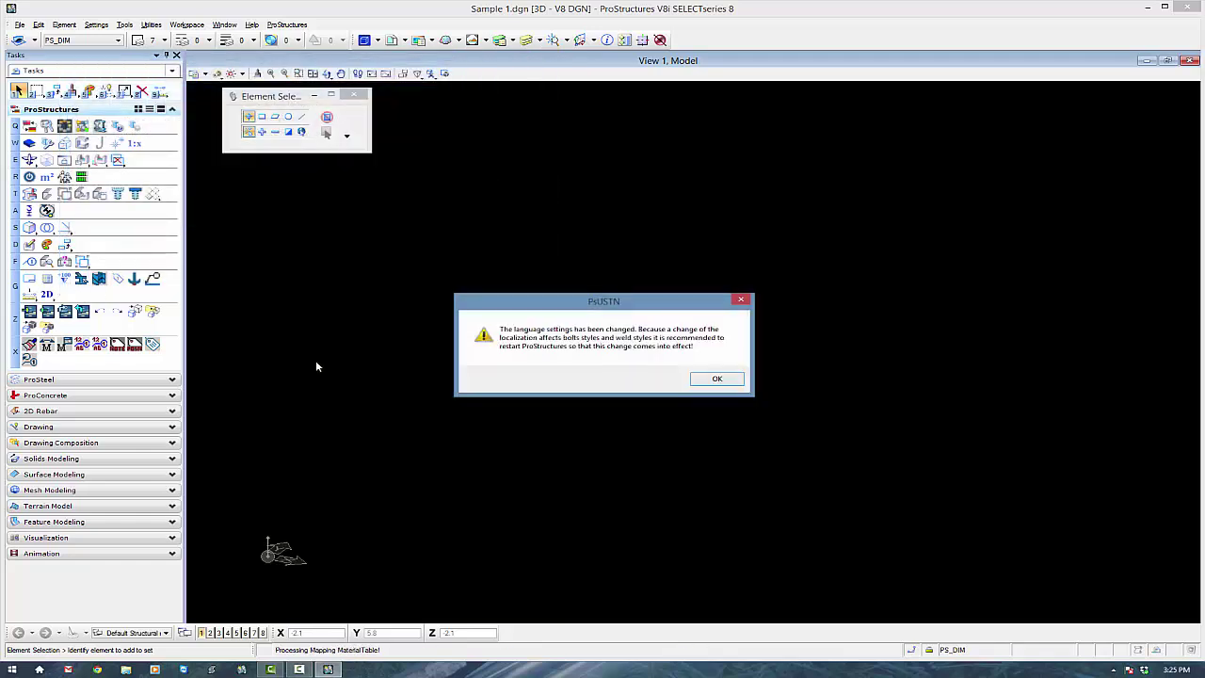
Step: Restart ProStructures with Sample 1.dgn and dismiss the news feed window
{"action": "left_click_drag", "start_coordinate": [614, 300], "coordinate": [607, 236]}
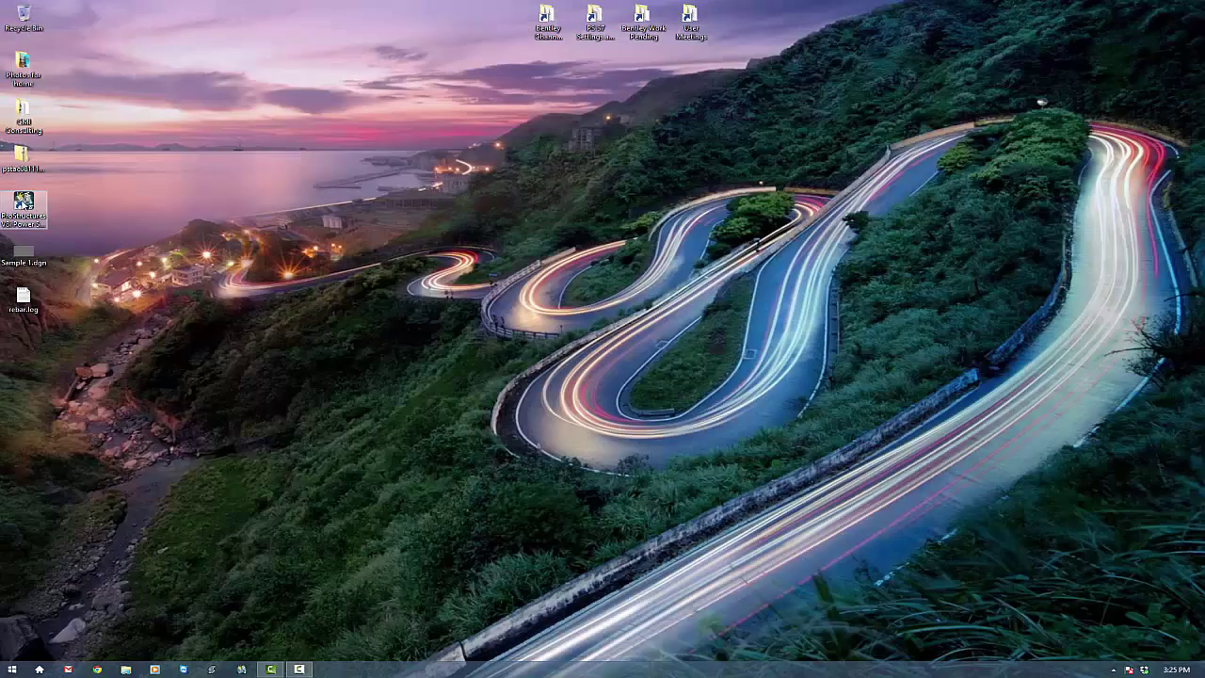
{"action": "double_click", "coordinate": [23, 205]}
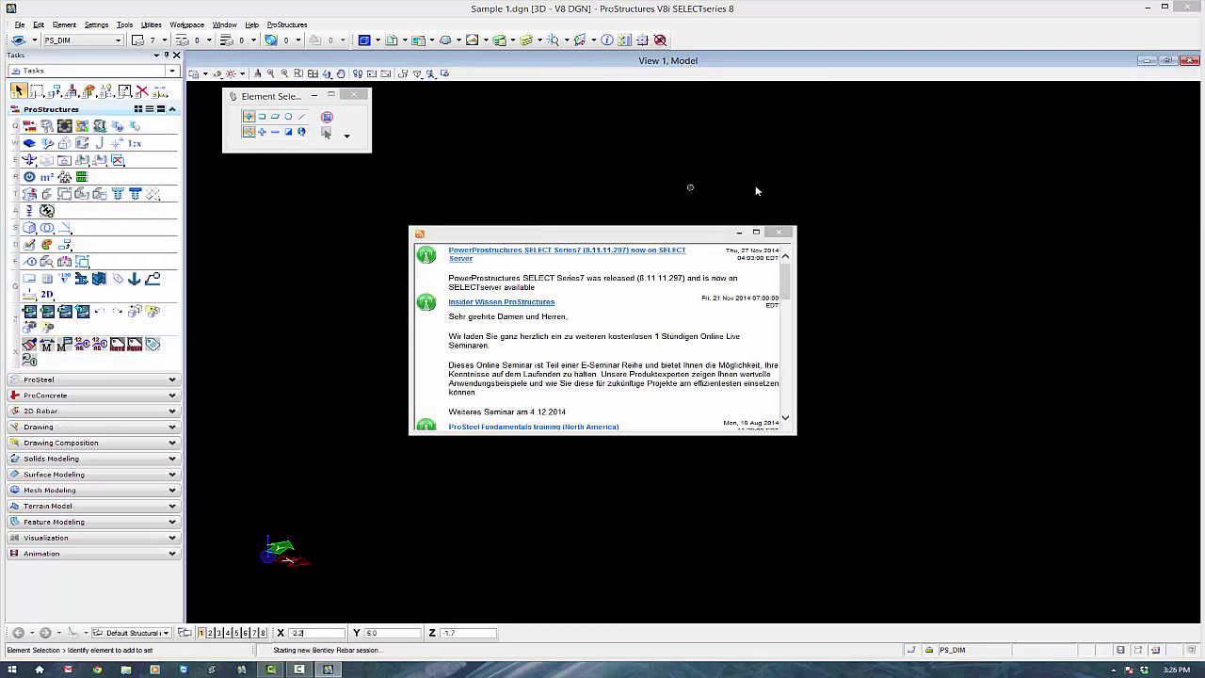
{"action": "left_click", "coordinate": [782, 233]}
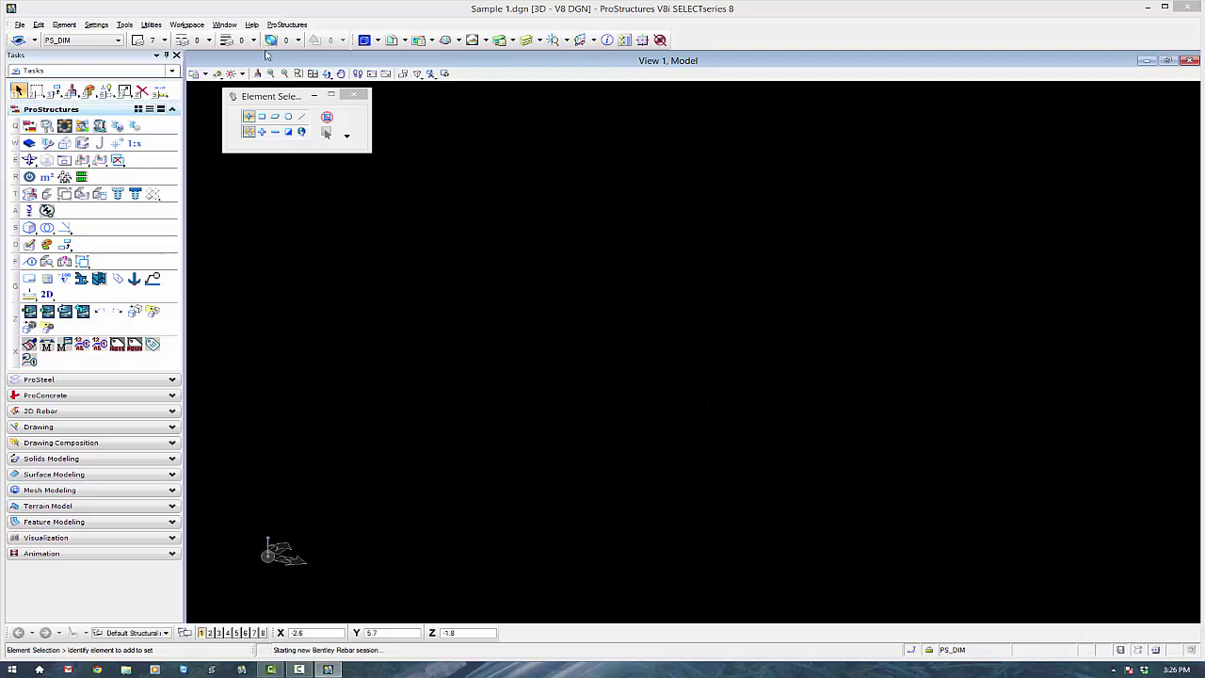
Step: Confirm ProSteel as the authorized license and turn on "Don't show this dialog at next start"
{"action": "left_click", "coordinate": [286, 24]}
{"action": "mouse_move", "coordinate": [300, 37]}
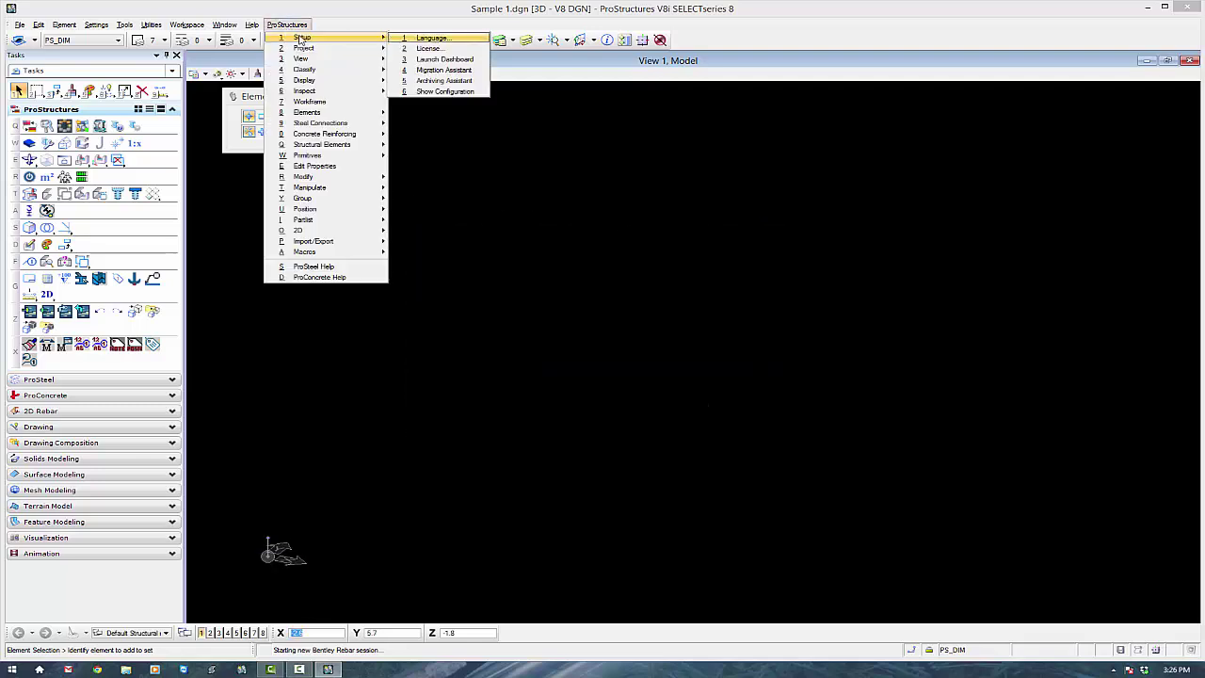
{"action": "left_click", "coordinate": [429, 49]}
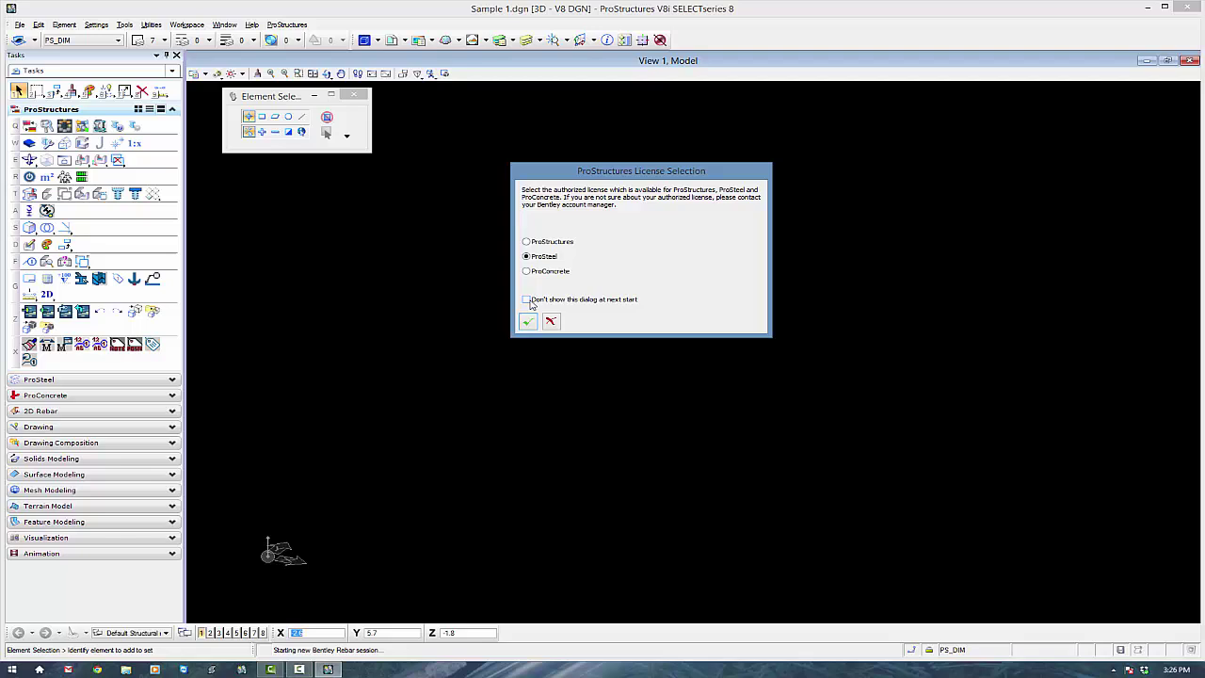
{"action": "left_click", "coordinate": [528, 302]}
{"action": "left_click", "coordinate": [528, 323]}
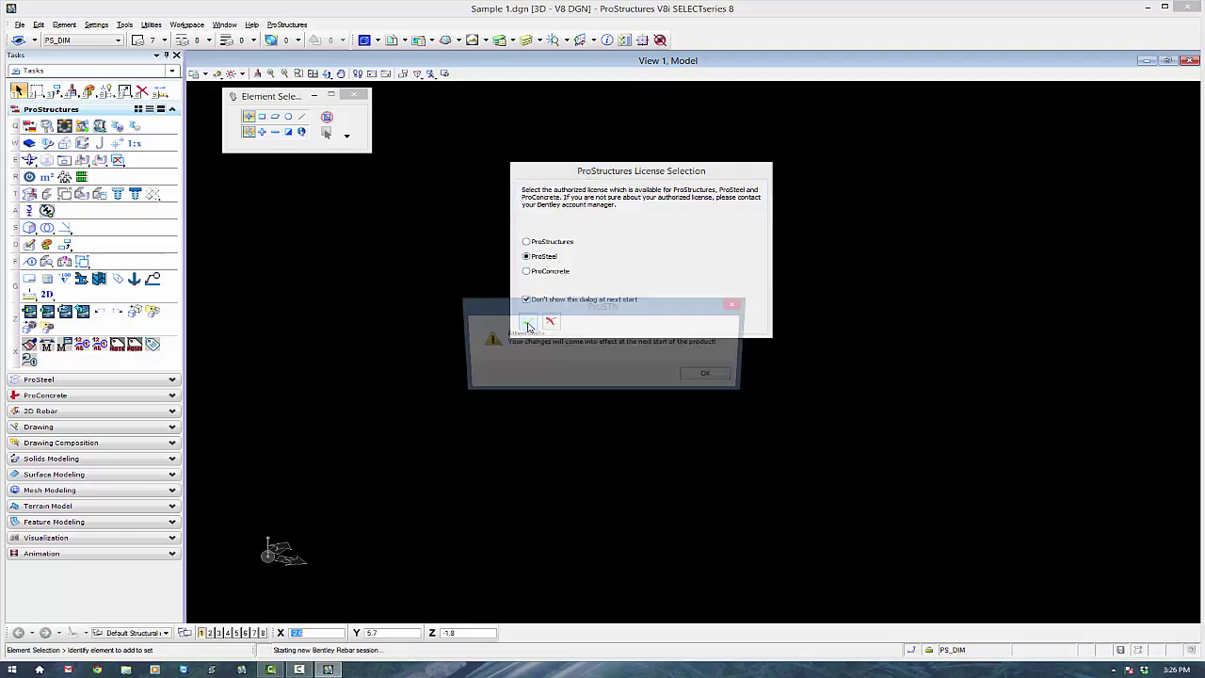
{"action": "left_click", "coordinate": [712, 376]}
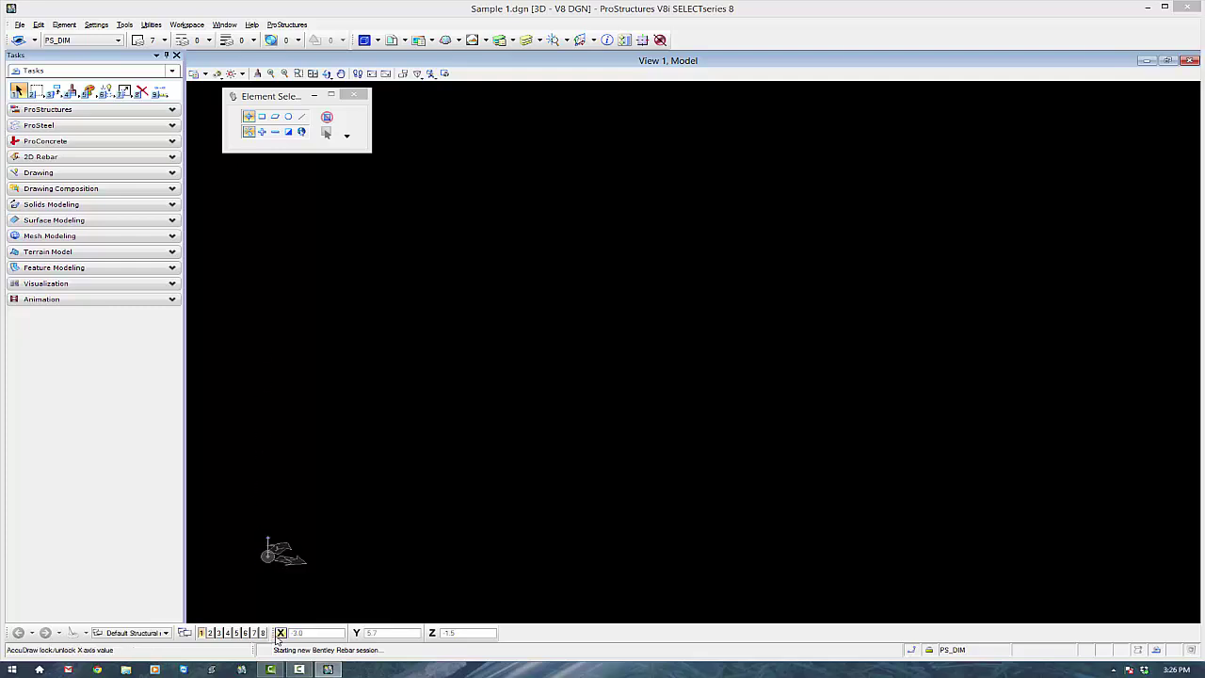
Step: Undock AccuDraw as a floating window over the model view and reposition the Element Selection window
{"action": "left_click_drag", "start_coordinate": [274, 633], "coordinate": [1146, 125]}
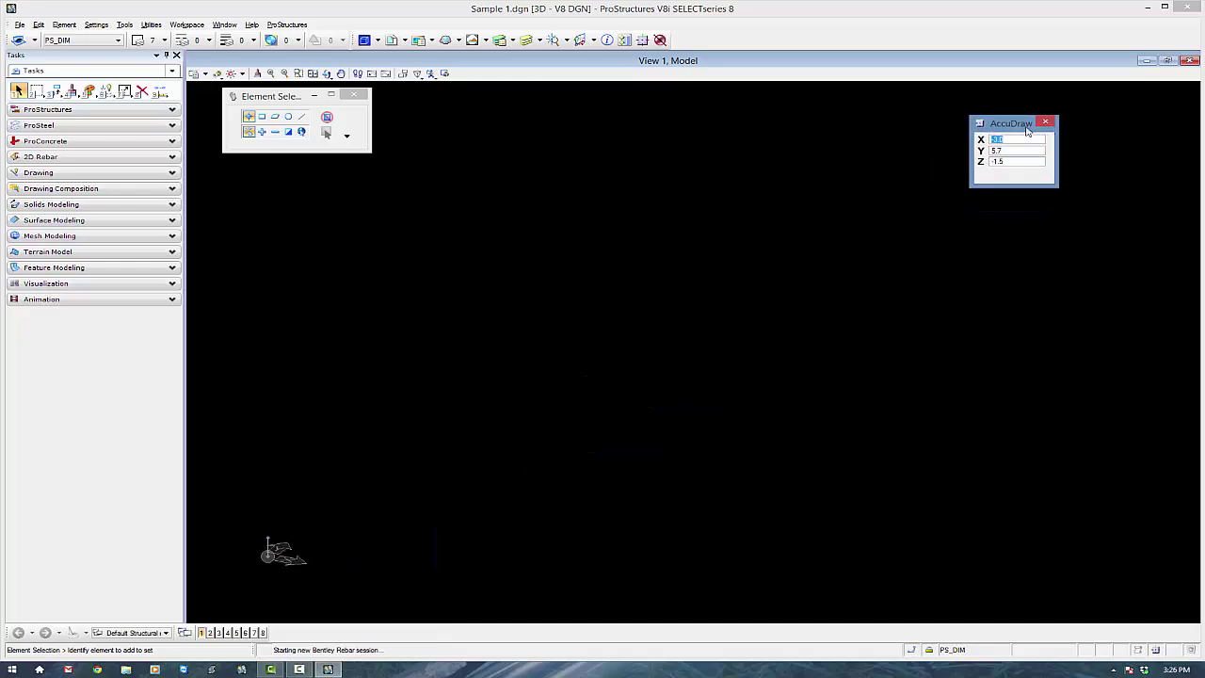
{"action": "left_click_drag", "start_coordinate": [1010, 124], "coordinate": [1083, 114]}
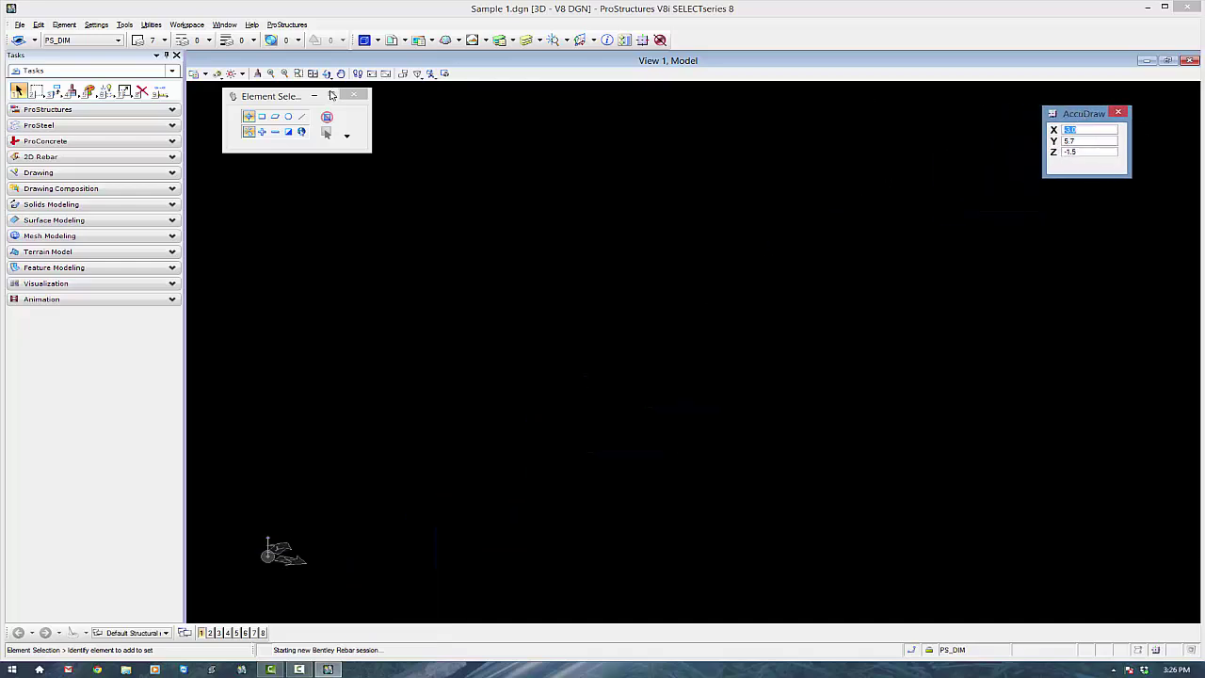
{"action": "left_click_drag", "start_coordinate": [249, 97], "coordinate": [254, 123]}
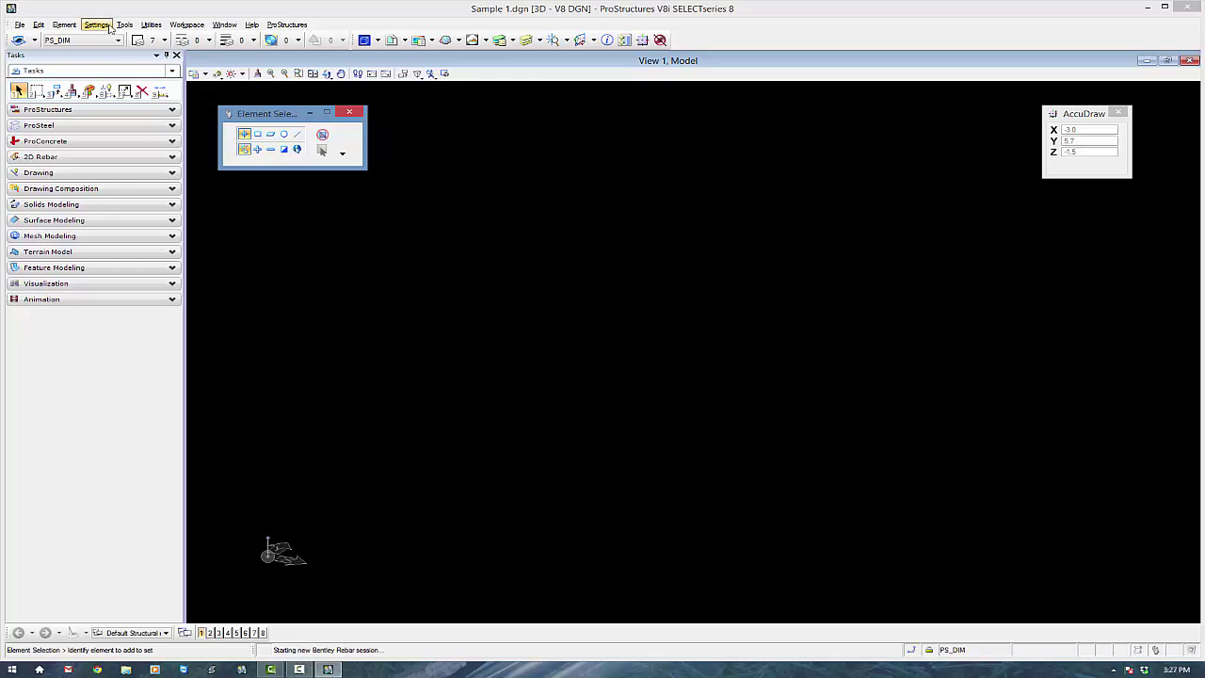
Step: Open the Measure tools of the Drawing task as a separate toolbox
{"action": "left_click", "coordinate": [171, 173]}
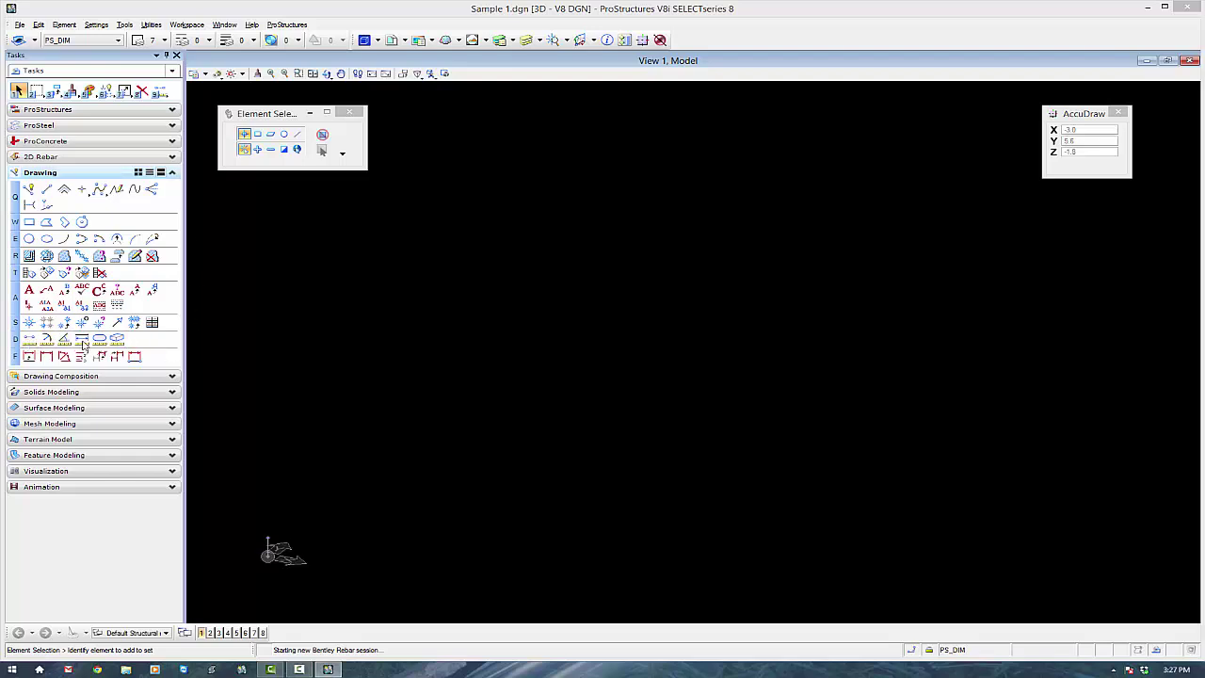
{"action": "right_click", "coordinate": [134, 343]}
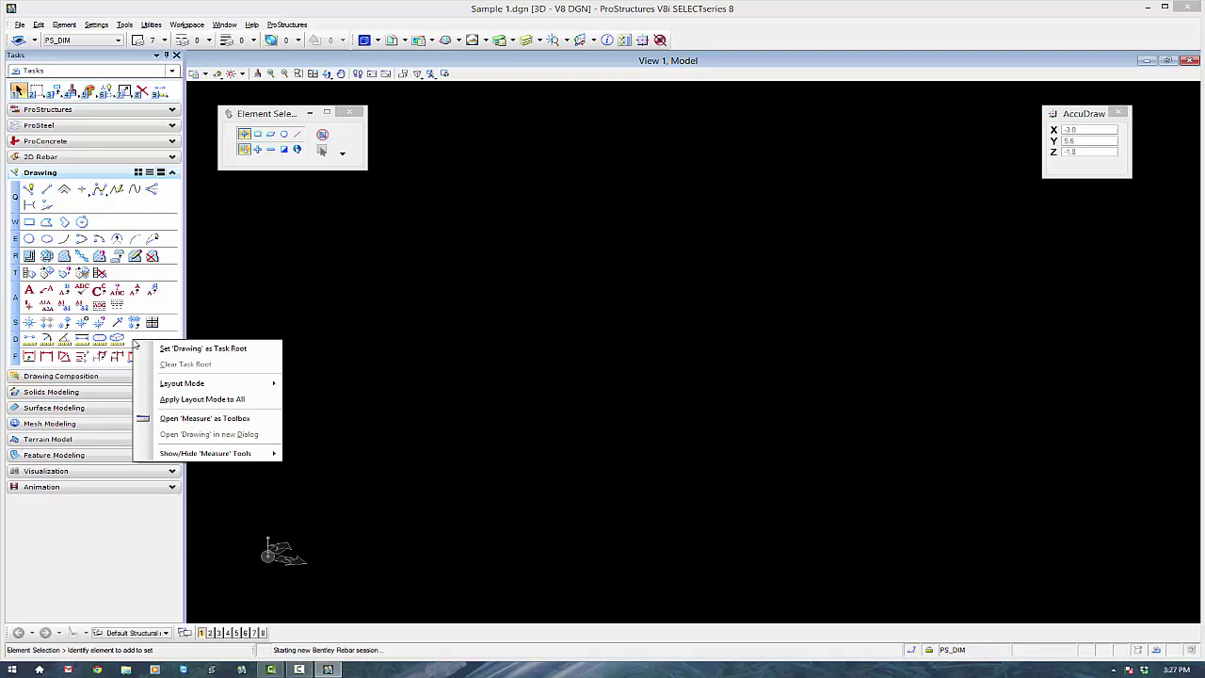
{"action": "left_click", "coordinate": [202, 422]}
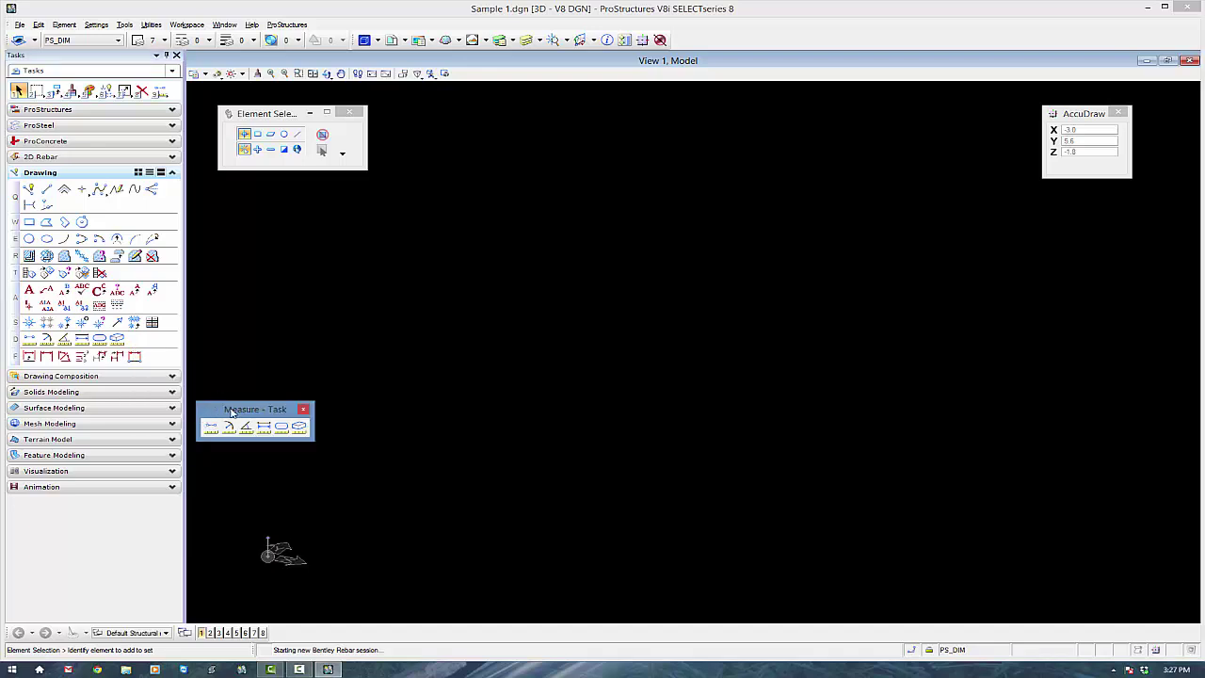
Step: Dock the Measure toolbox beside the Primary tools, and open and dock the Drawing task's Dimensioning toolbox next to it
{"action": "left_click_drag", "start_coordinate": [270, 411], "coordinate": [727, 39]}
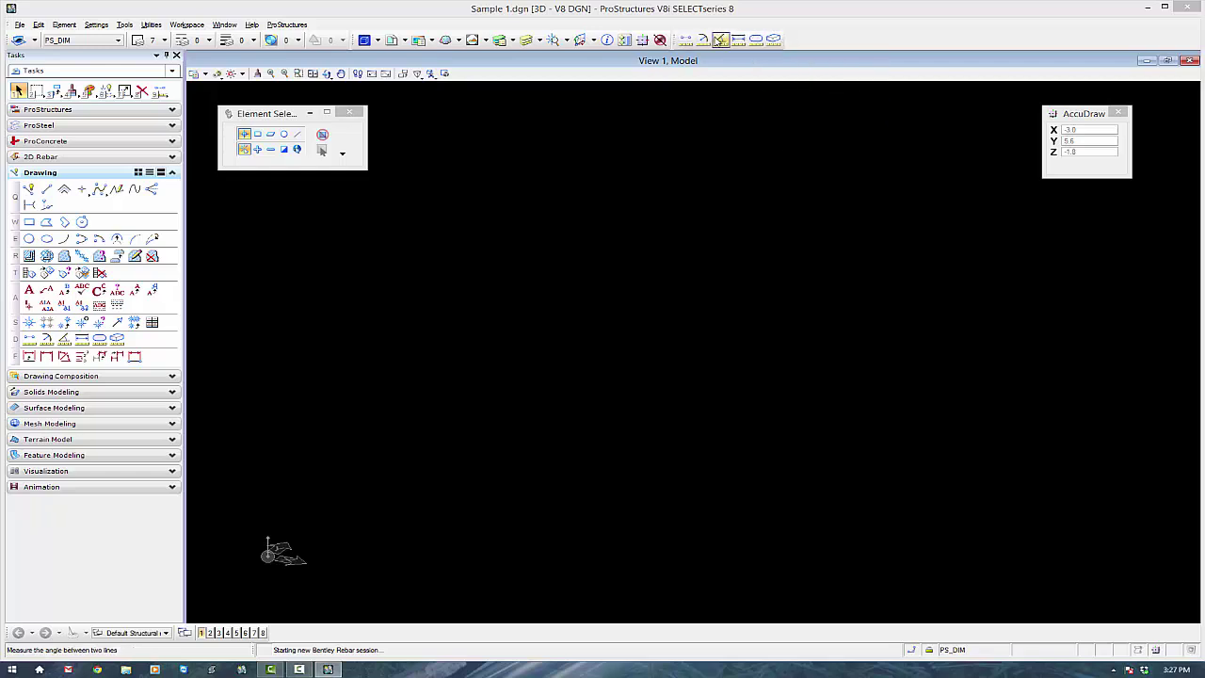
{"action": "right_click", "coordinate": [152, 361]}
{"action": "left_click", "coordinate": [230, 436]}
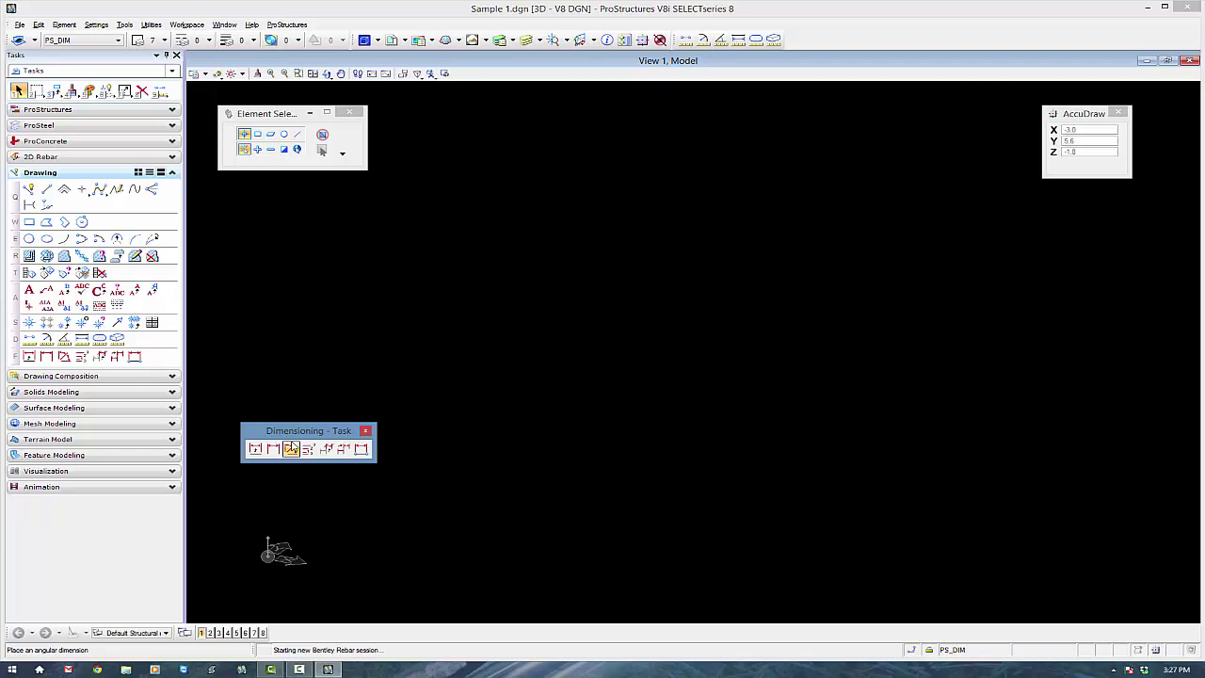
{"action": "left_click_drag", "start_coordinate": [312, 421], "coordinate": [828, 40]}
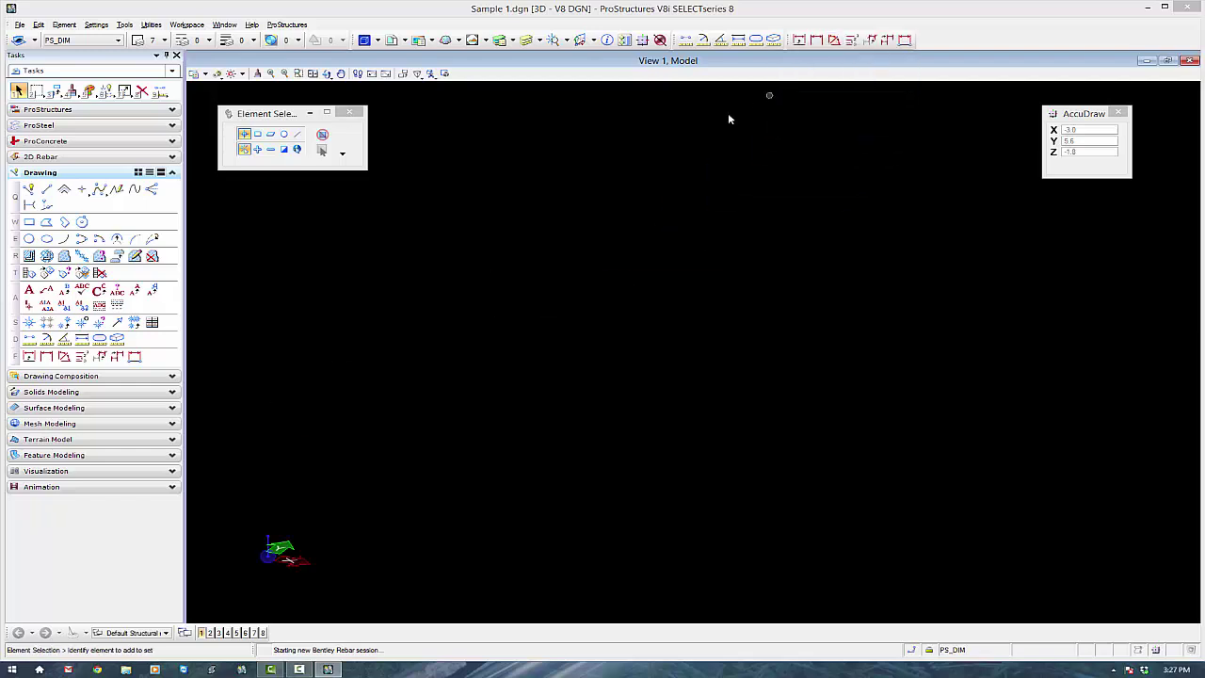
Step: Open the ViewTools of the ProStructures task as a toolbox and dock it below the view, beside the view groups
{"action": "left_click", "coordinate": [170, 124]}
{"action": "left_click", "coordinate": [172, 110]}
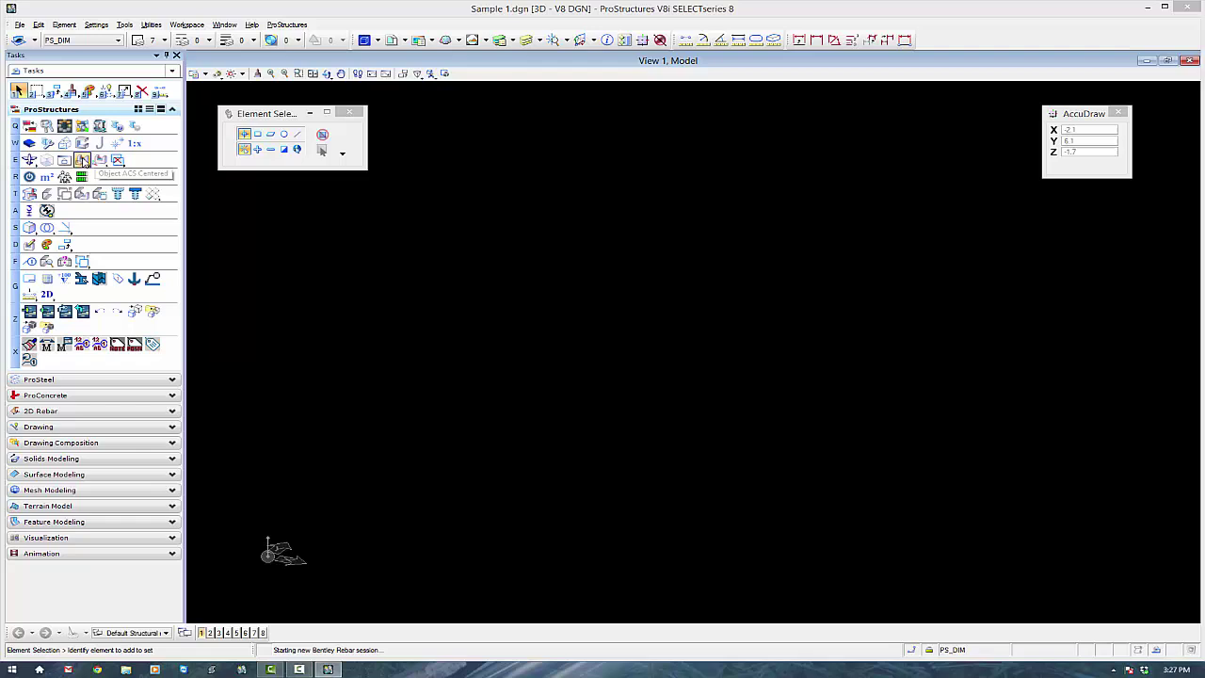
{"action": "right_click", "coordinate": [146, 164]}
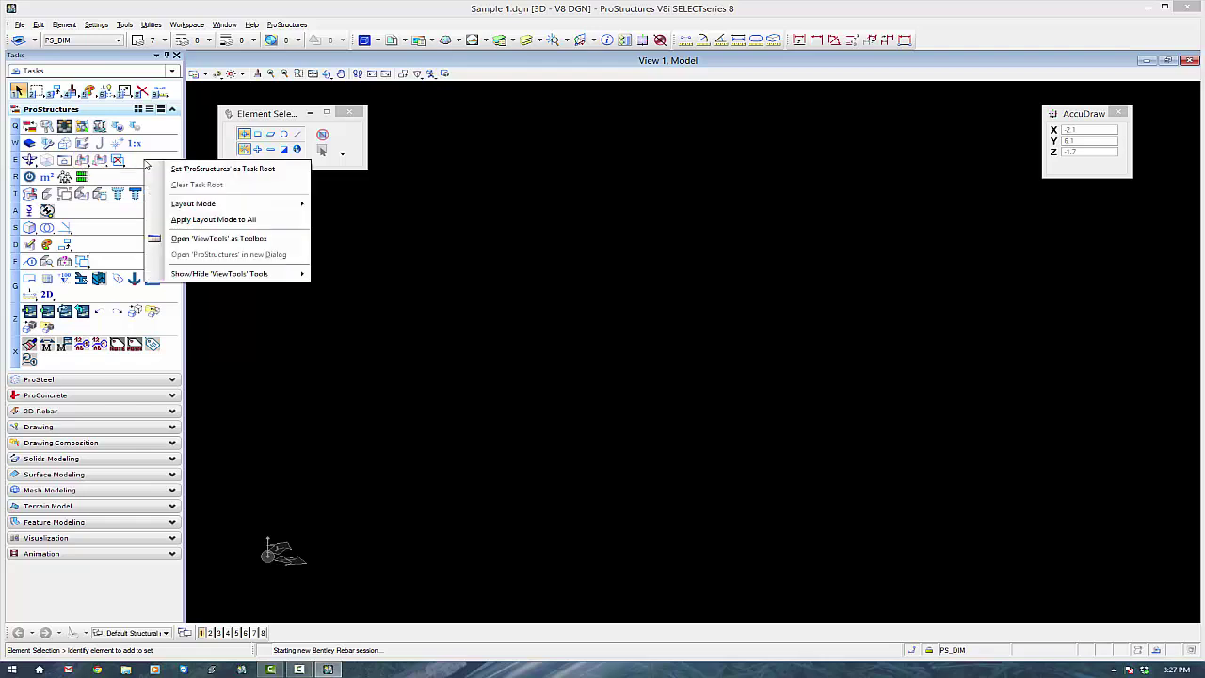
{"action": "left_click", "coordinate": [241, 240]}
{"action": "left_click_drag", "start_coordinate": [280, 233], "coordinate": [318, 629]}
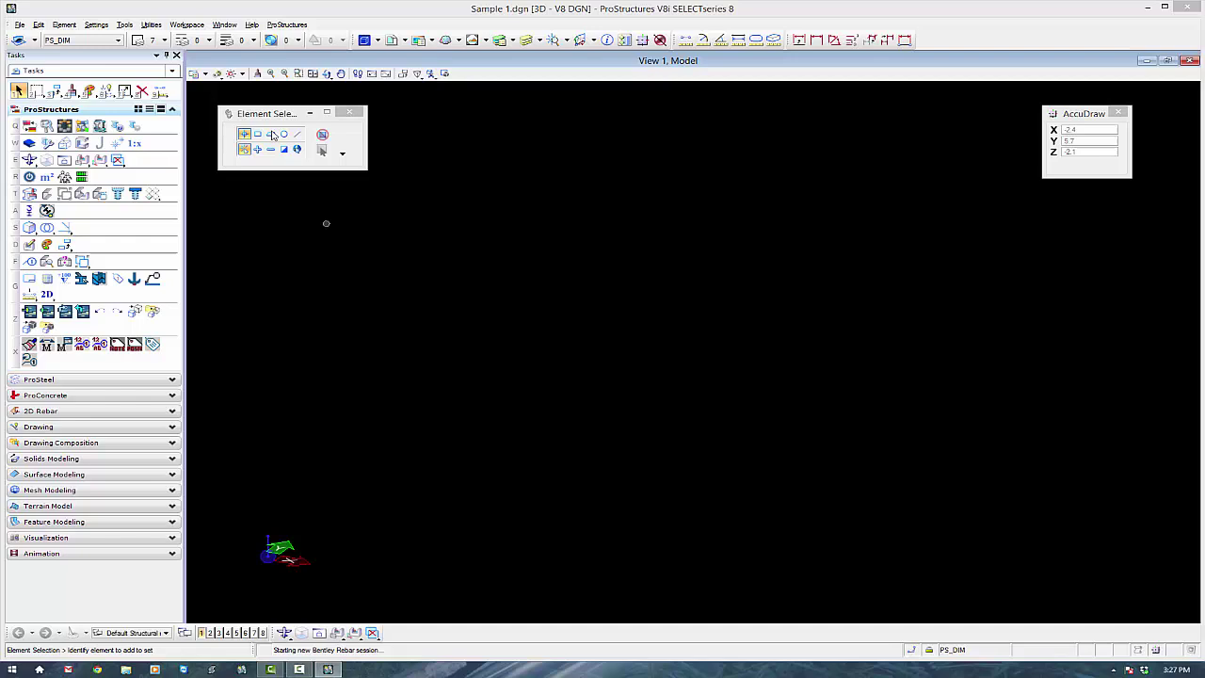
Step: Turn on the Snap Mode tool box and dock it below the view, between the view groups and ViewTools
{"action": "left_click", "coordinate": [124, 24]}
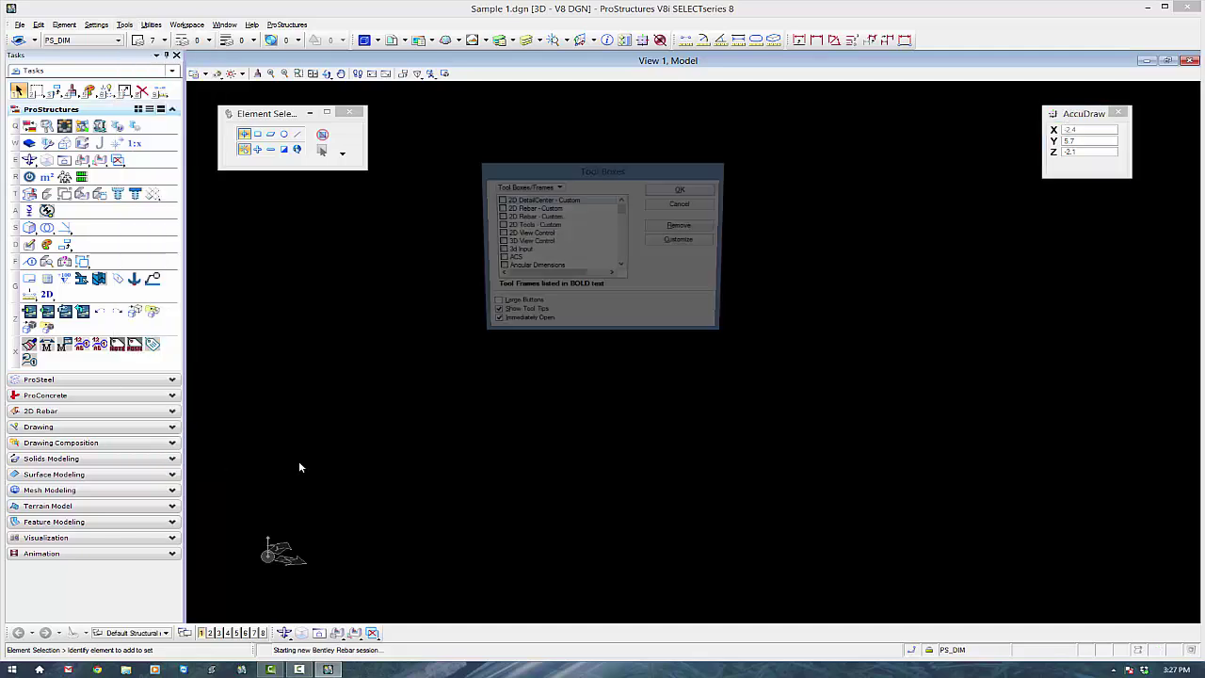
{"action": "left_click_drag", "start_coordinate": [623, 209], "coordinate": [631, 260]}
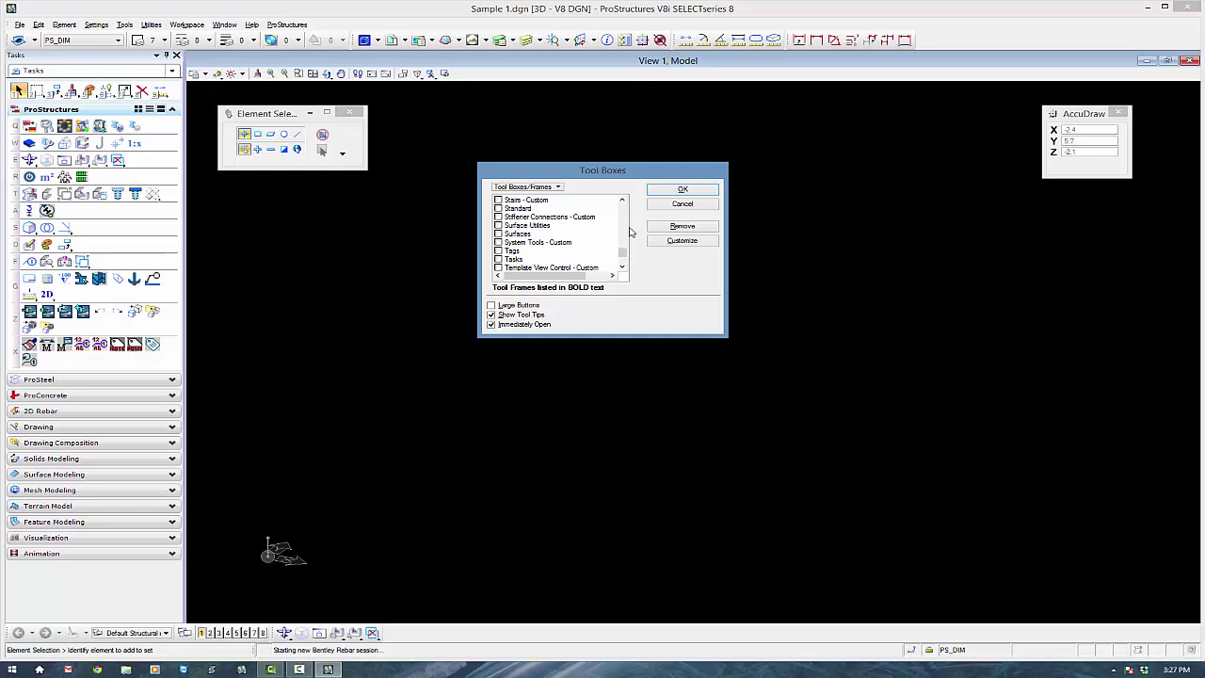
{"action": "left_click", "coordinate": [622, 199]}
{"action": "left_click", "coordinate": [622, 199]}
{"action": "left_click", "coordinate": [622, 200]}
{"action": "left_click", "coordinate": [623, 199]}
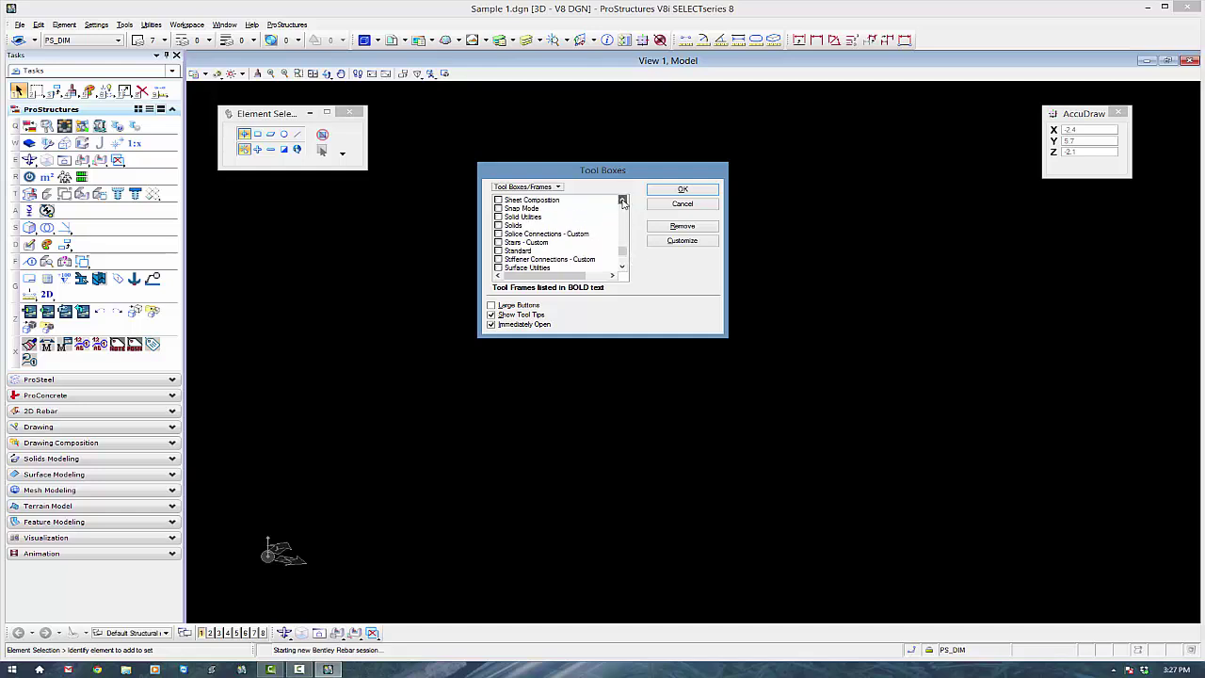
{"action": "left_click", "coordinate": [498, 208]}
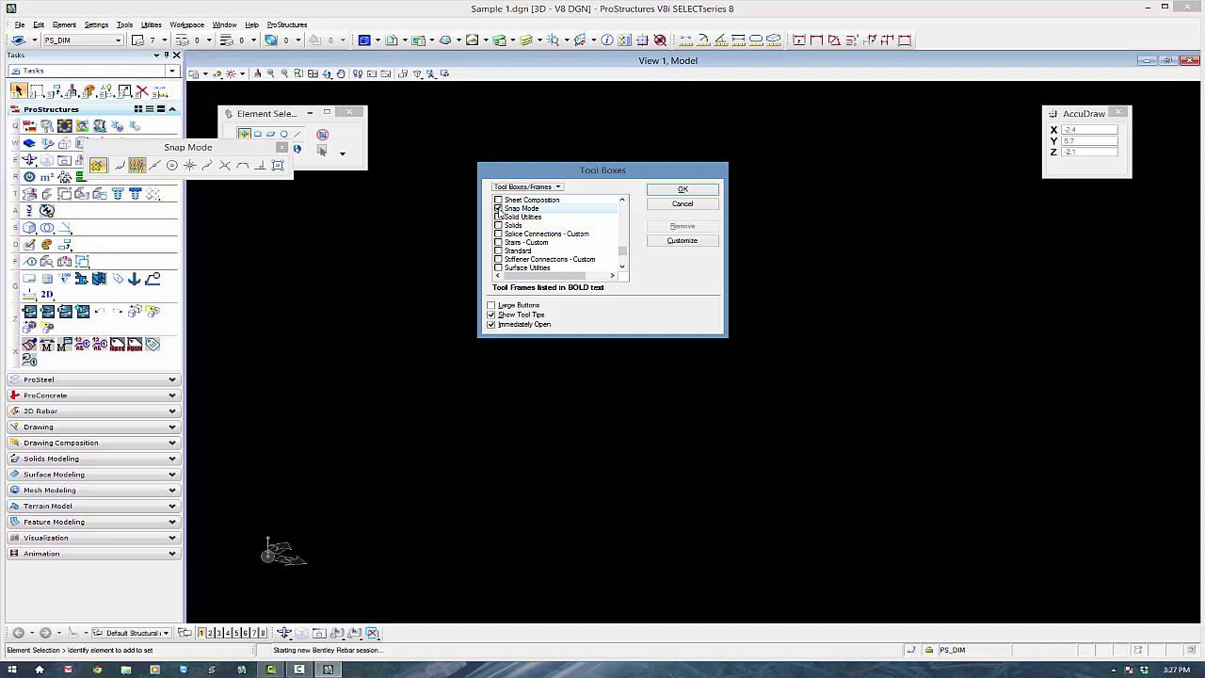
{"action": "left_click", "coordinate": [679, 191]}
{"action": "left_click_drag", "start_coordinate": [231, 156], "coordinate": [273, 627]}
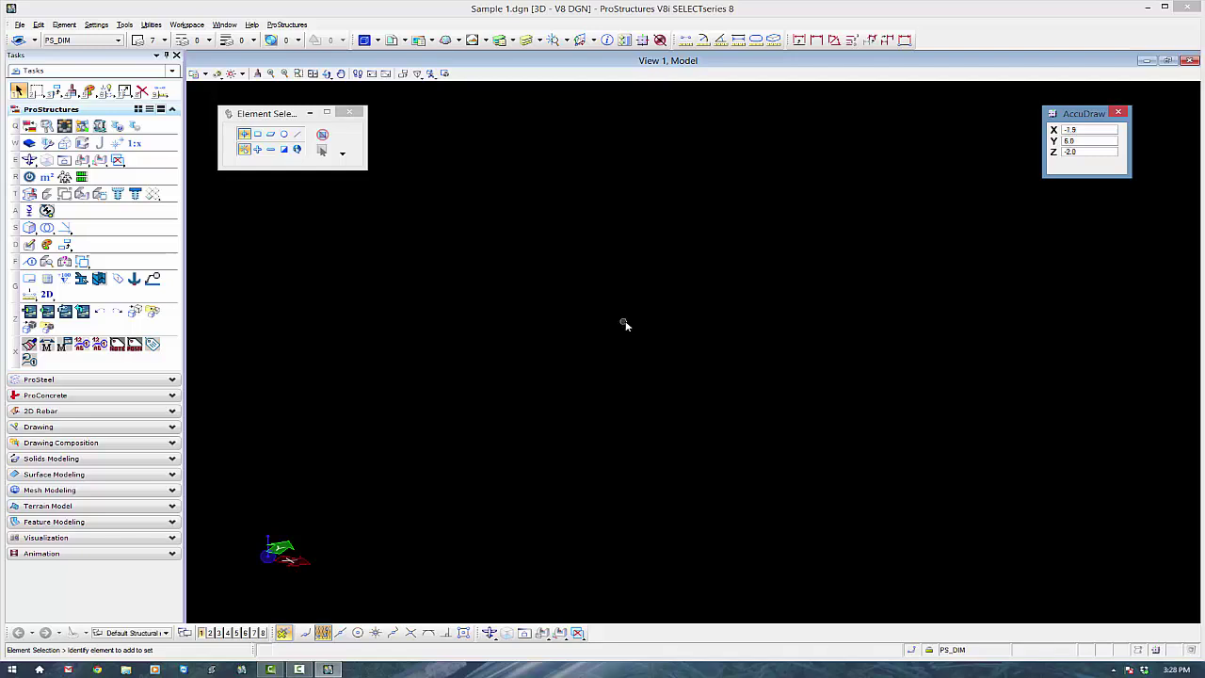
{"action": "left_click", "coordinate": [929, 650]}
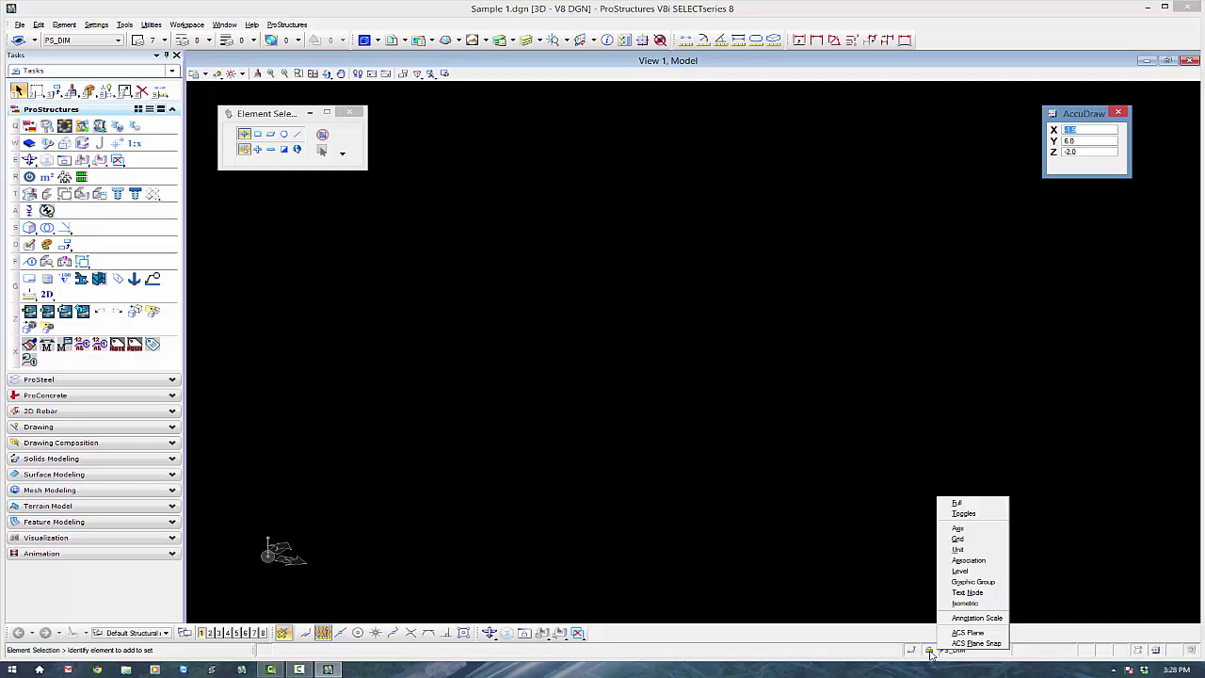
{"action": "left_click", "coordinate": [834, 523]}
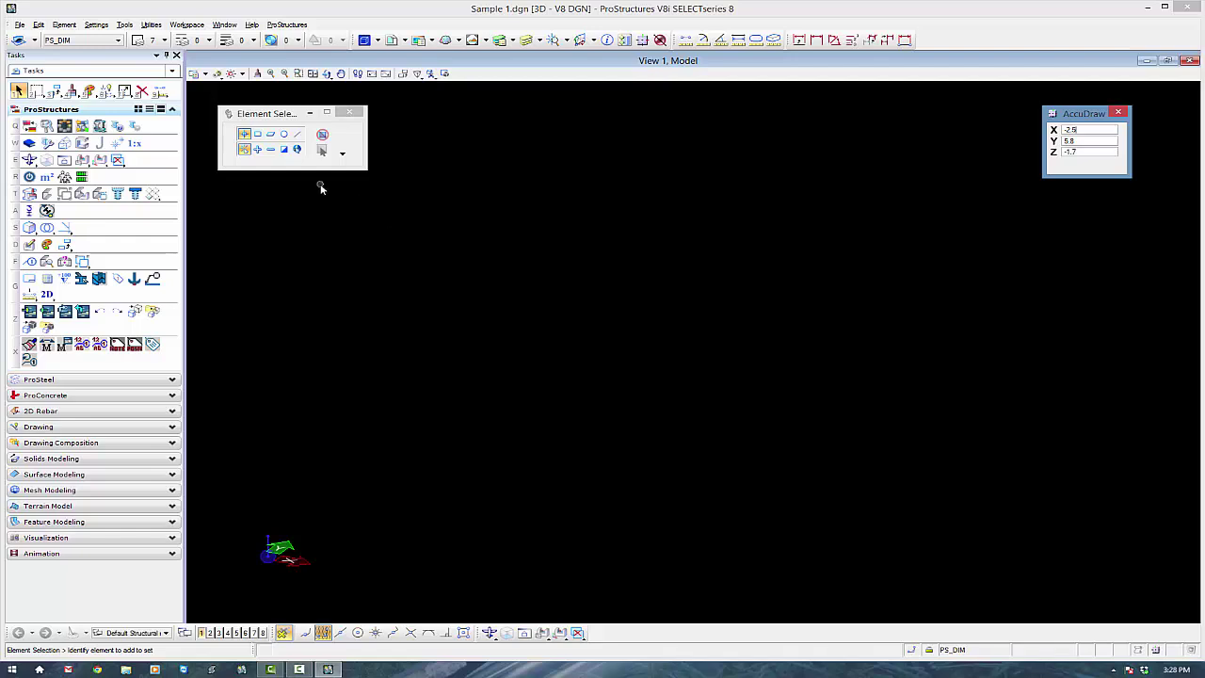
Step: Collapse the ProStructures task group and open Project Explorer with the Active Directory link set
{"action": "left_click", "coordinate": [173, 110]}
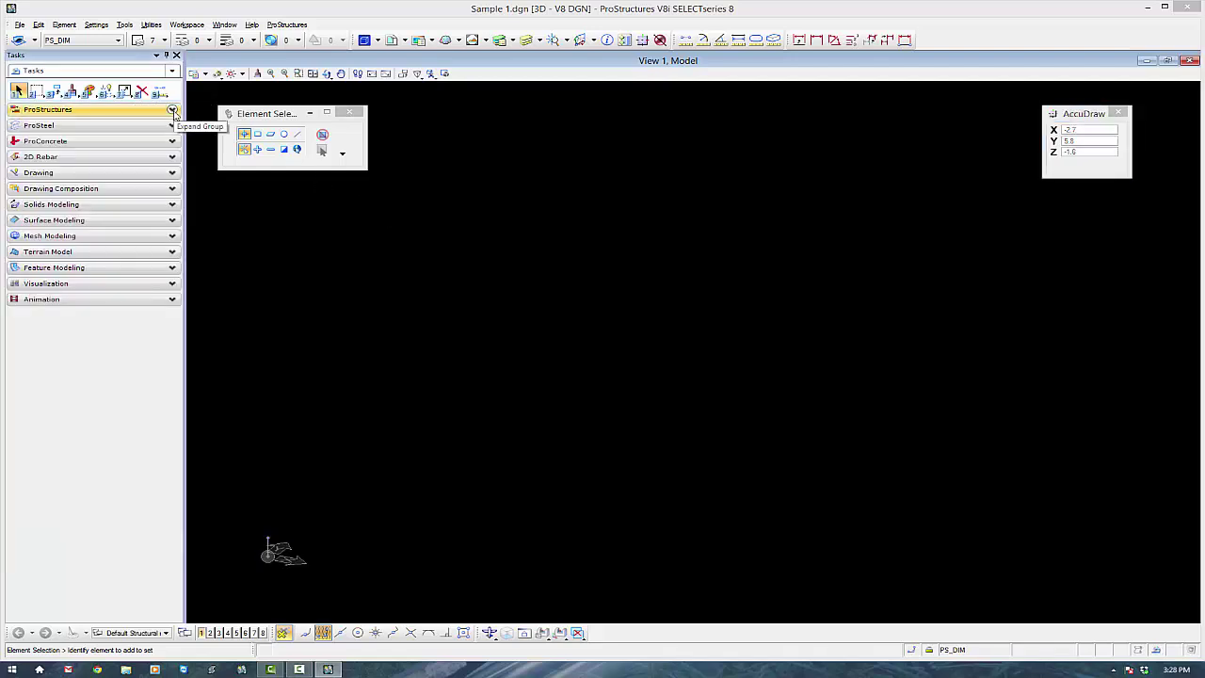
{"action": "left_click", "coordinate": [18, 27]}
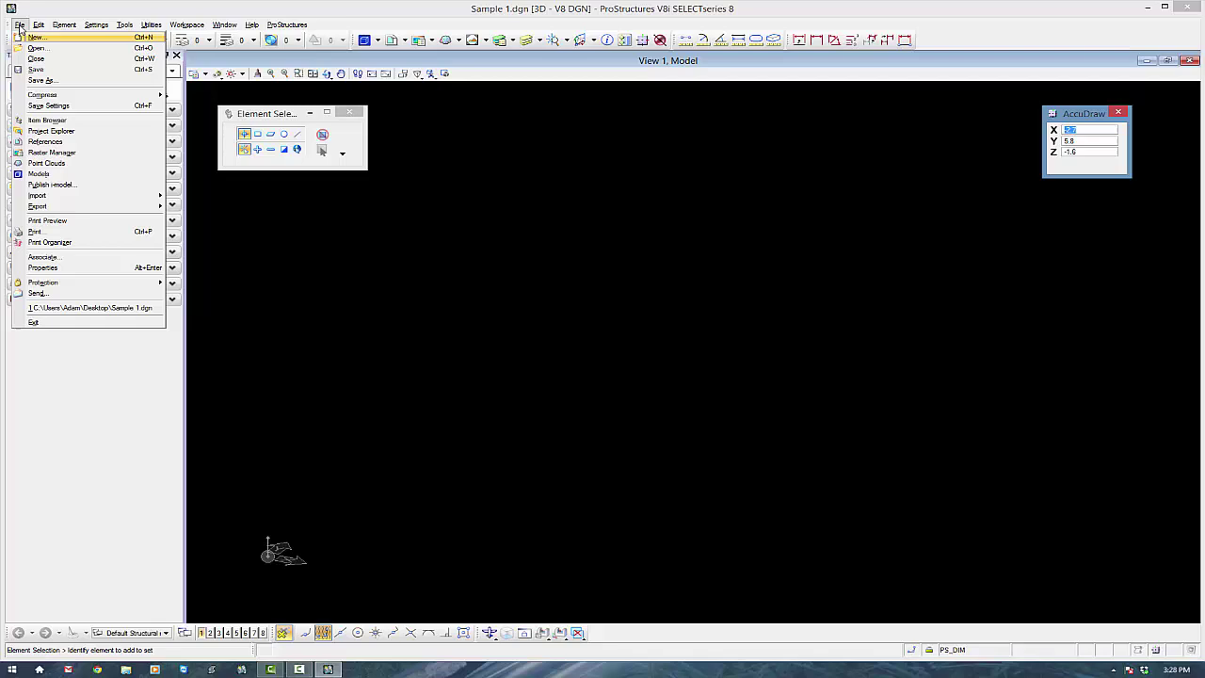
{"action": "left_click", "coordinate": [77, 133]}
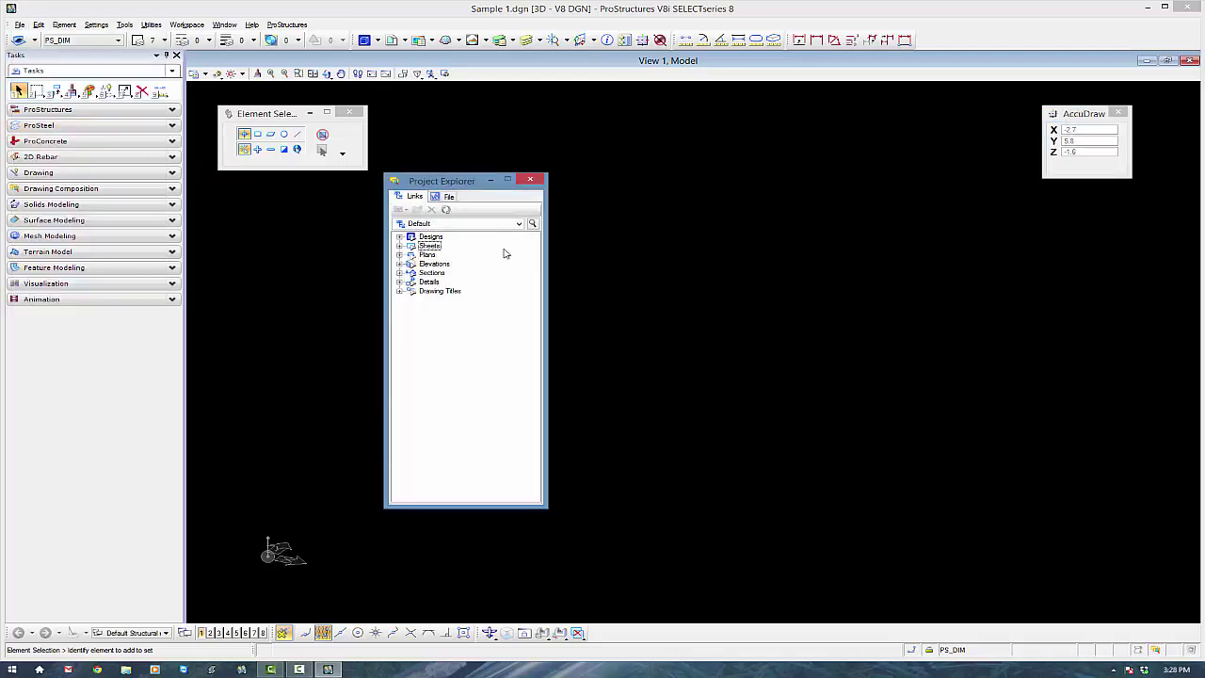
{"action": "left_click", "coordinate": [454, 225]}
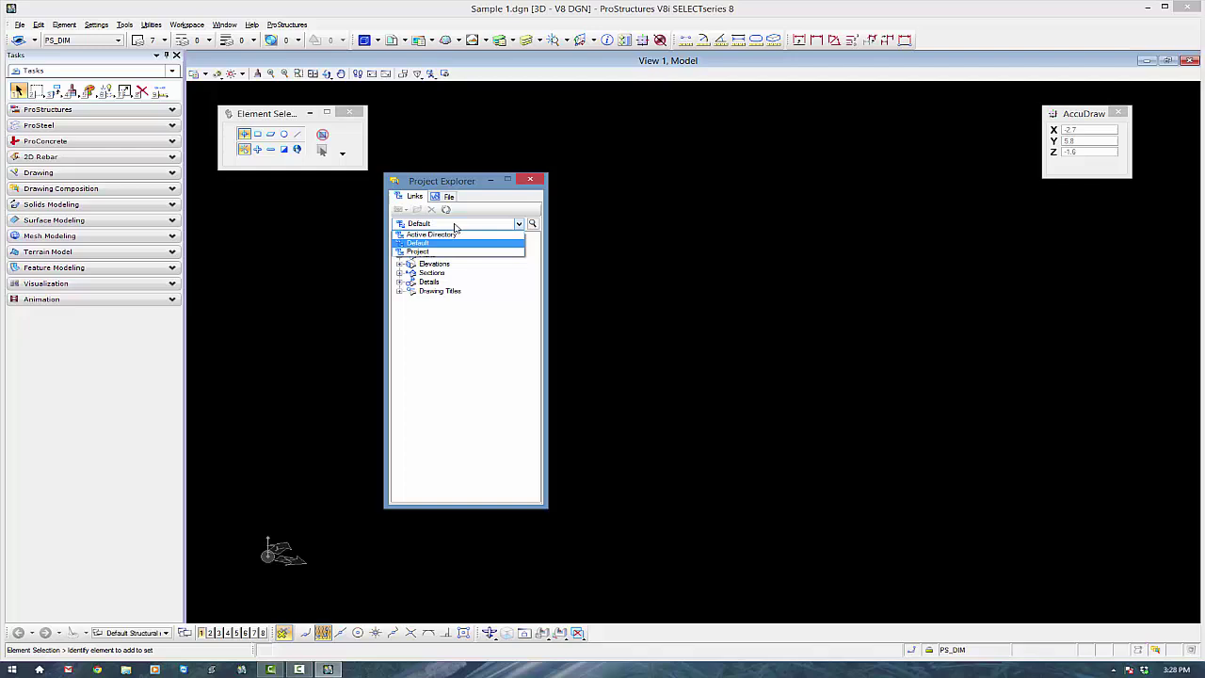
{"action": "left_click", "coordinate": [453, 235]}
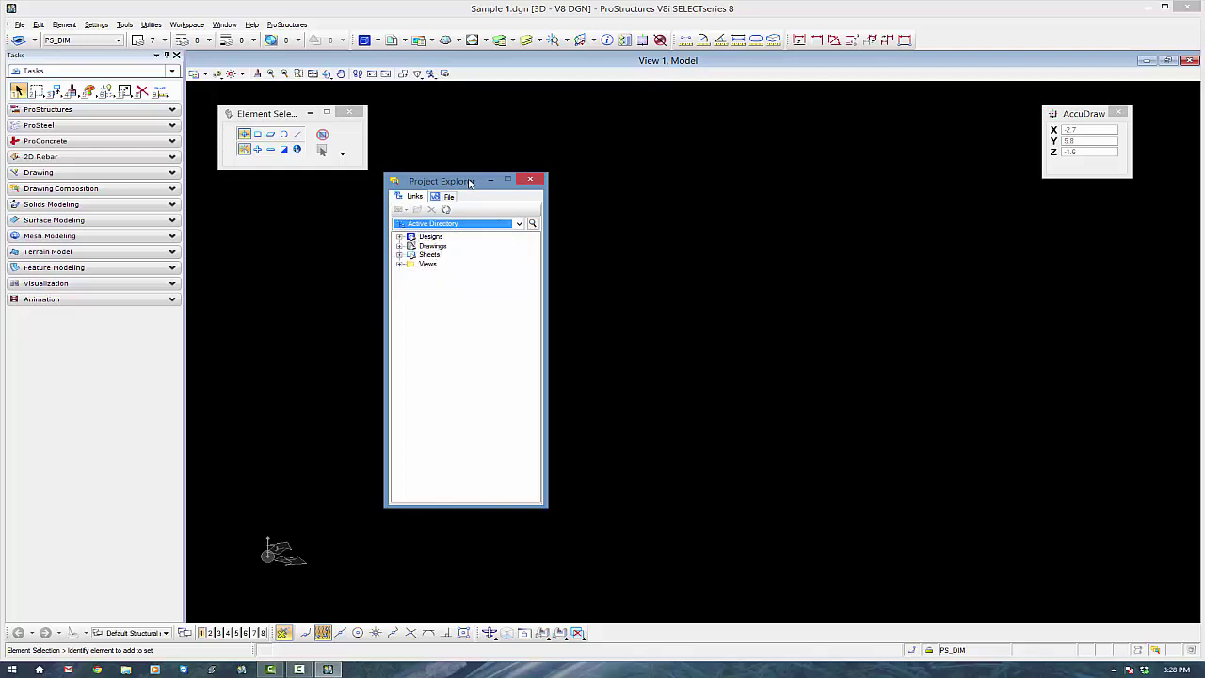
Step: Dock Project Explorer alongside the Tasks window and set it to auto-hide
{"action": "left_click_drag", "start_coordinate": [470, 182], "coordinate": [34, 340]}
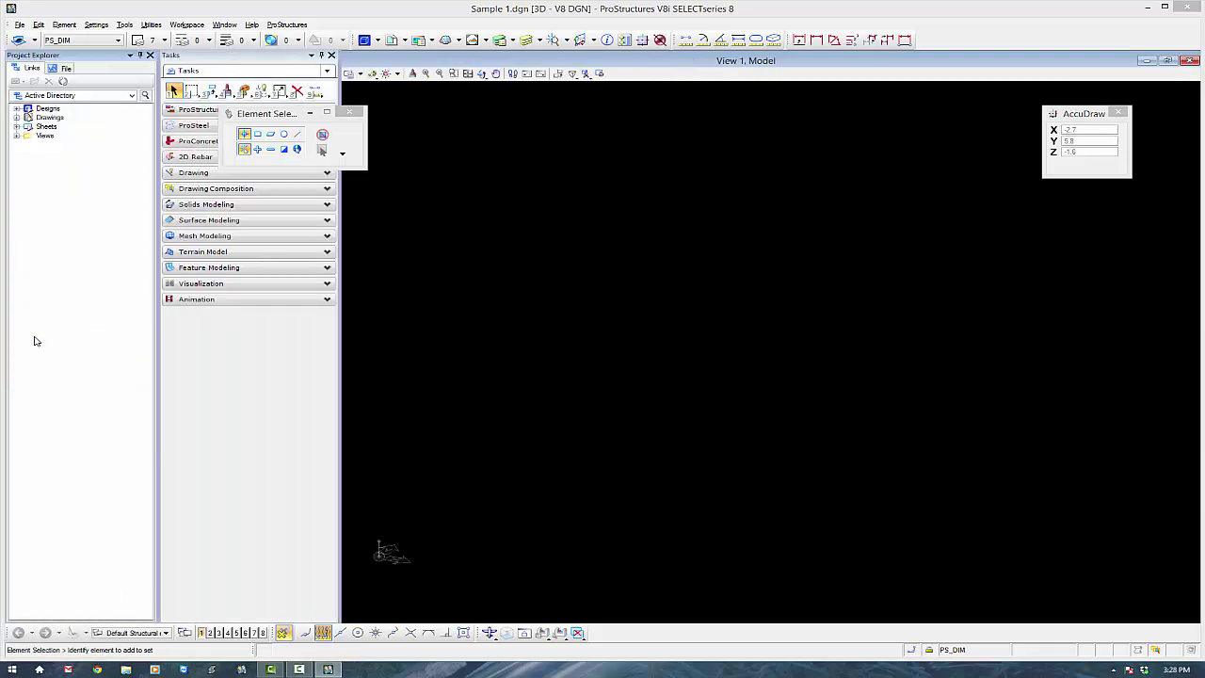
{"action": "left_click", "coordinate": [139, 56]}
{"action": "mouse_move", "coordinate": [13, 91]}
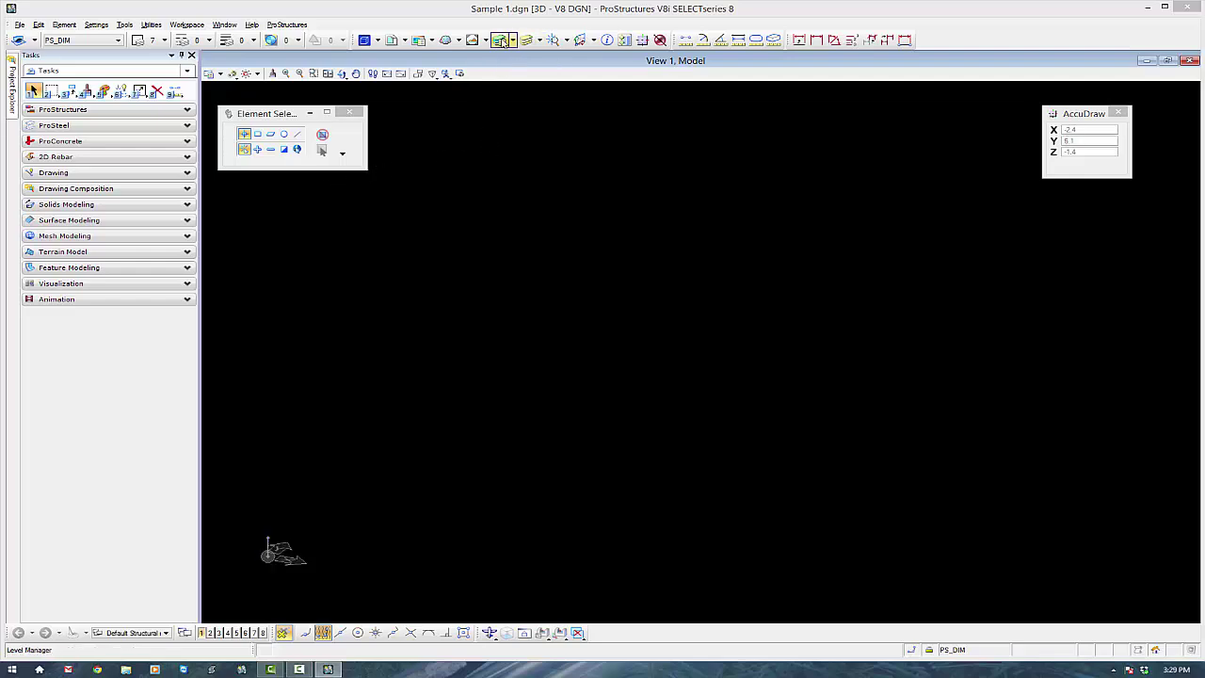
Step: Examine the level list of Sample 1.dgn in an enlarged Level Manager and close it
{"action": "left_click", "coordinate": [500, 42]}
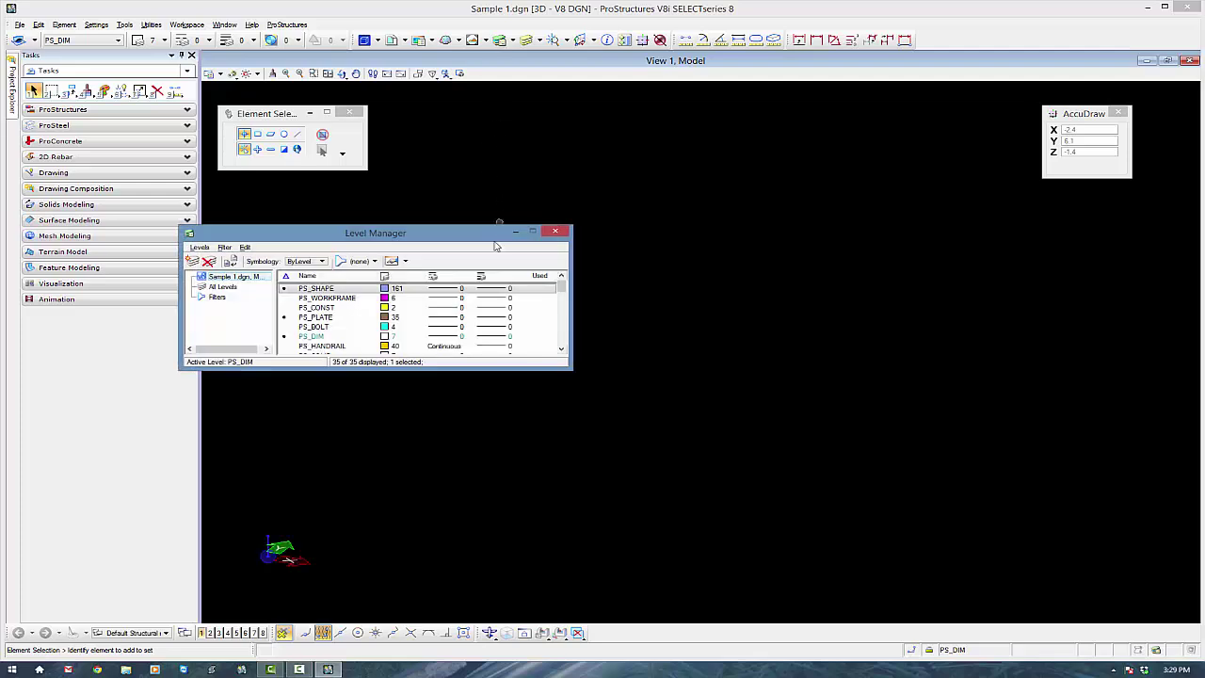
{"action": "left_click_drag", "start_coordinate": [415, 374], "coordinate": [399, 518]}
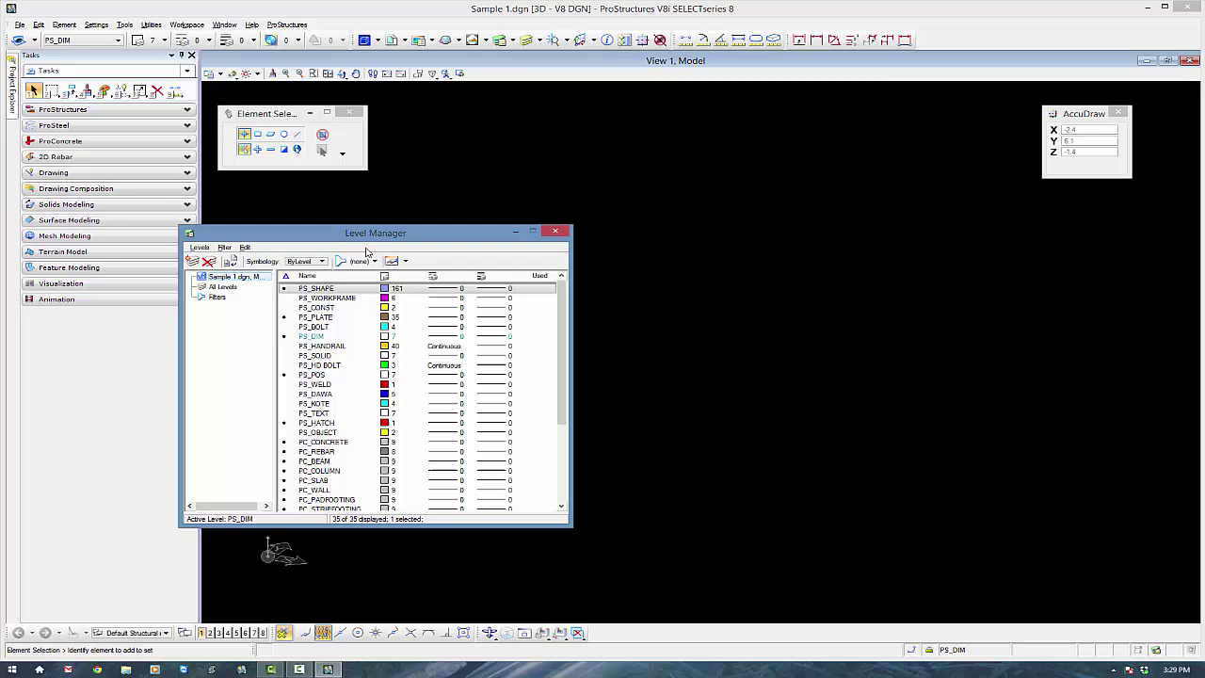
{"action": "left_click_drag", "start_coordinate": [366, 238], "coordinate": [567, 174]}
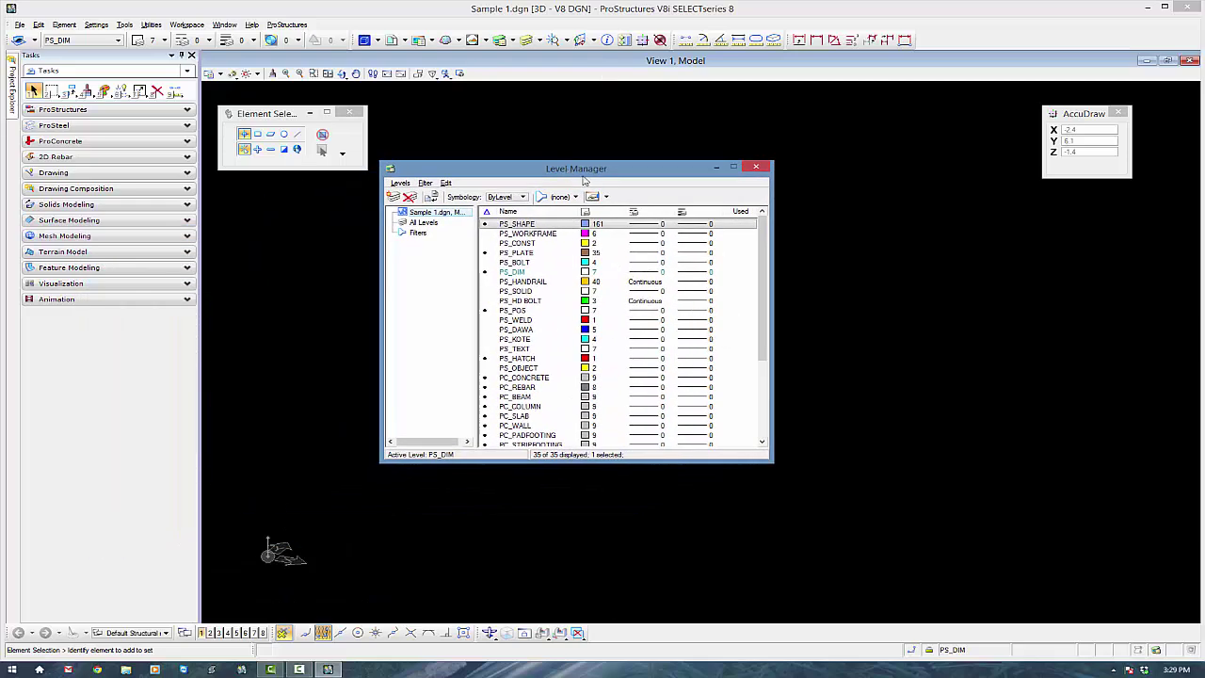
{"action": "left_click", "coordinate": [756, 166]}
Step: Open Level Display for View 1, dock it between Project Explorer and Tasks, and set it to auto-hide
{"action": "left_click", "coordinate": [527, 41]}
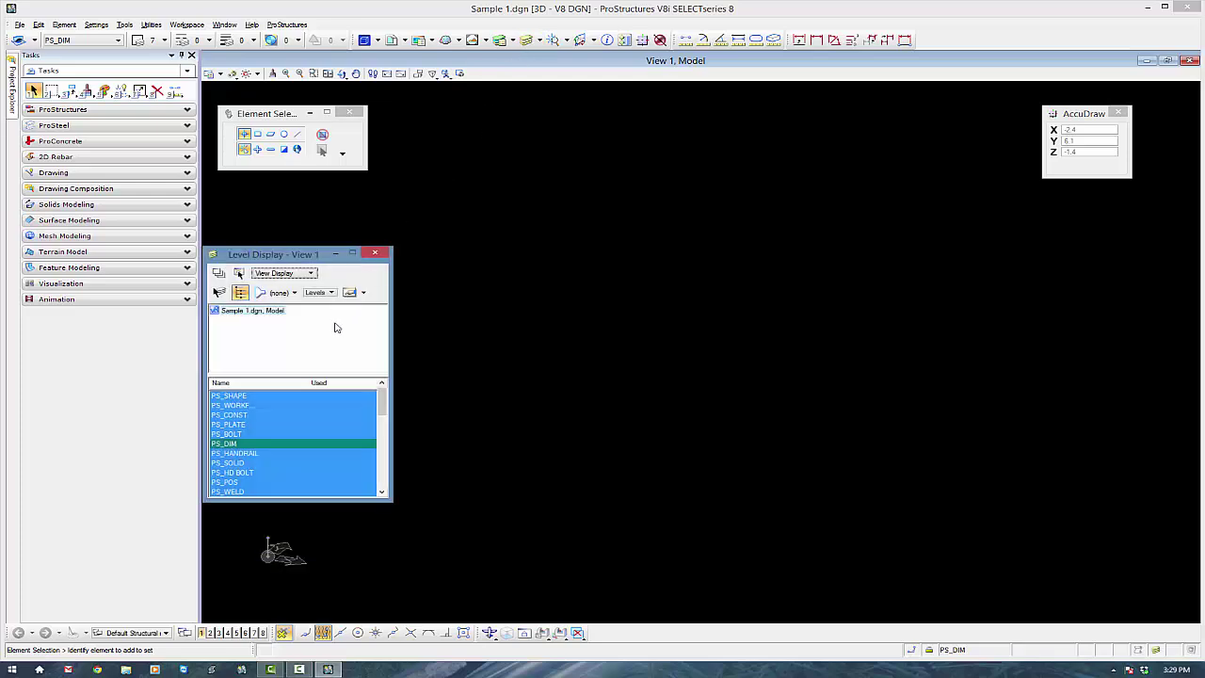
{"action": "left_click_drag", "start_coordinate": [297, 256], "coordinate": [41, 339]}
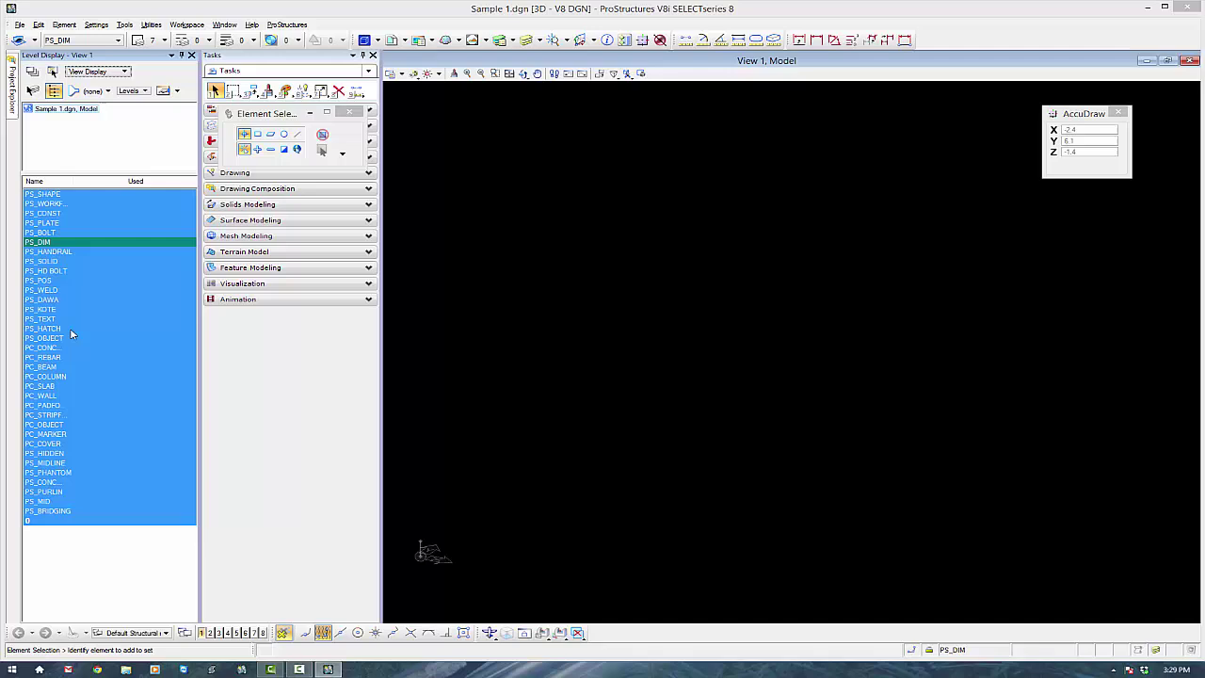
{"action": "left_click", "coordinate": [183, 56]}
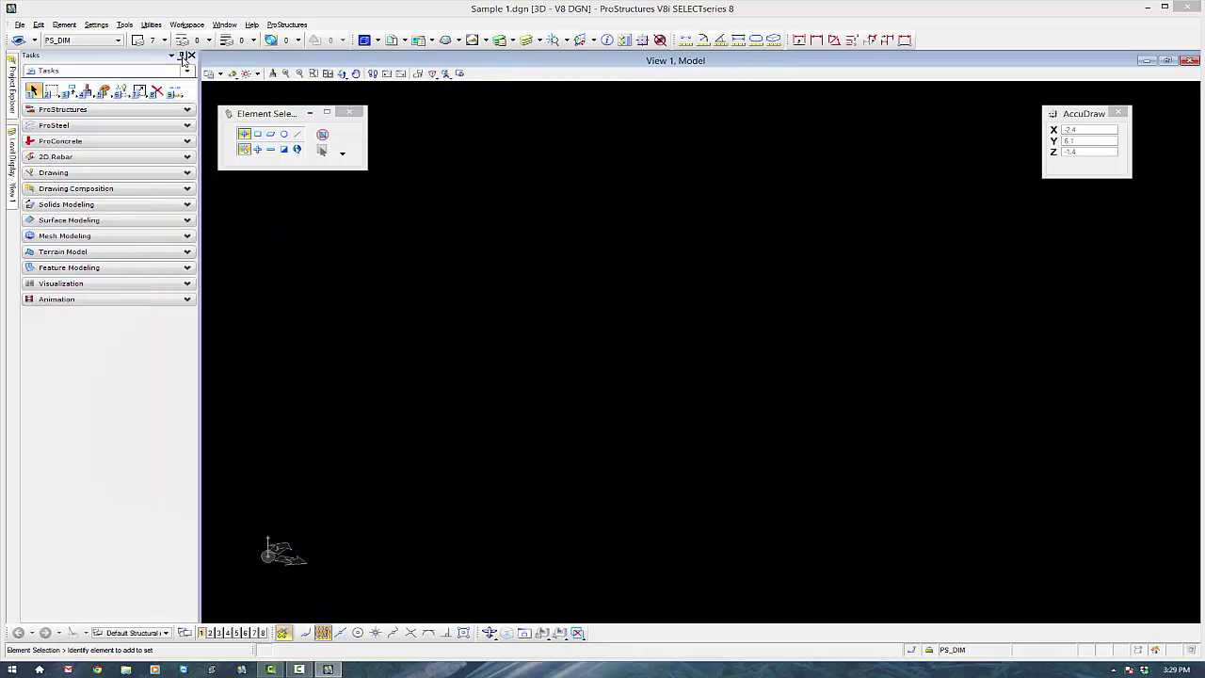
{"action": "mouse_move", "coordinate": [12, 171]}
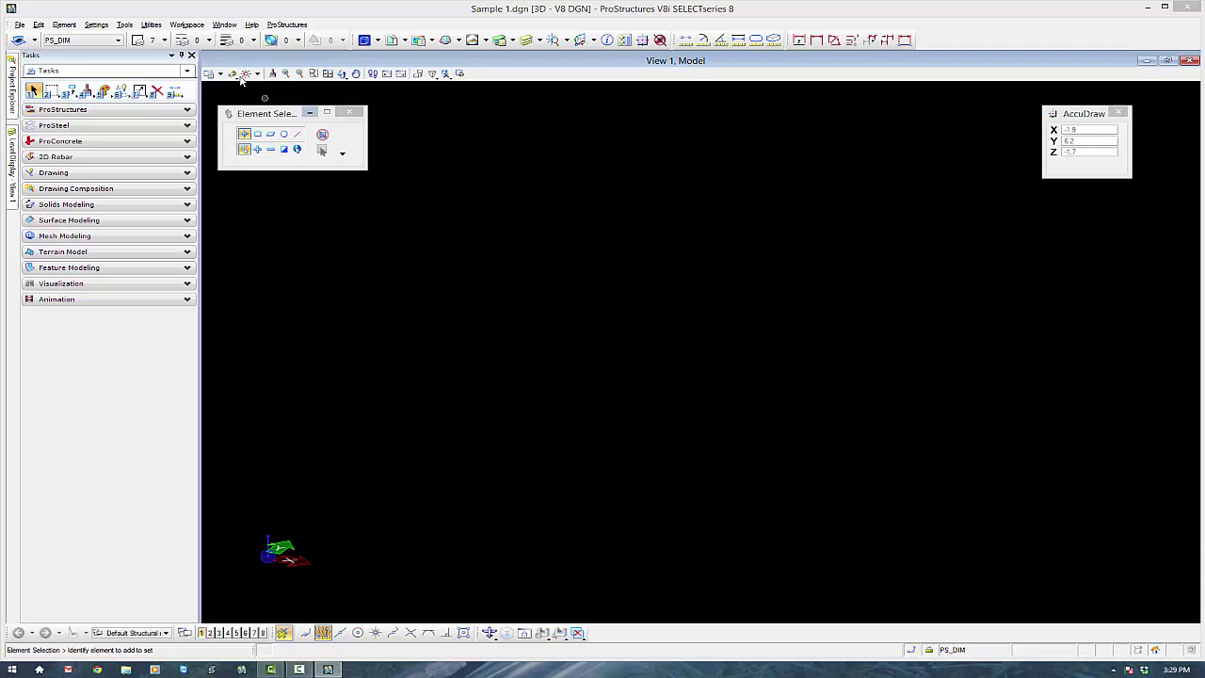
Step: Open the Named Groups window, enlarge it, and dock it below the view with auto-hide turned on
{"action": "left_click", "coordinate": [151, 26]}
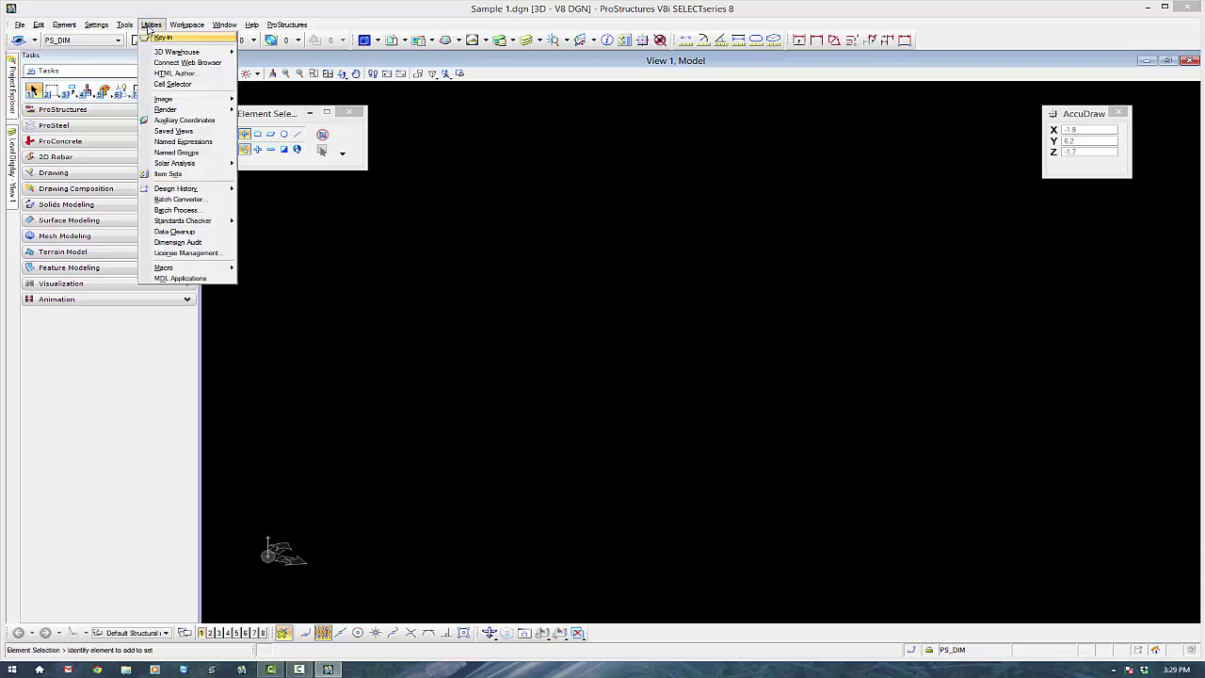
{"action": "left_click", "coordinate": [206, 153]}
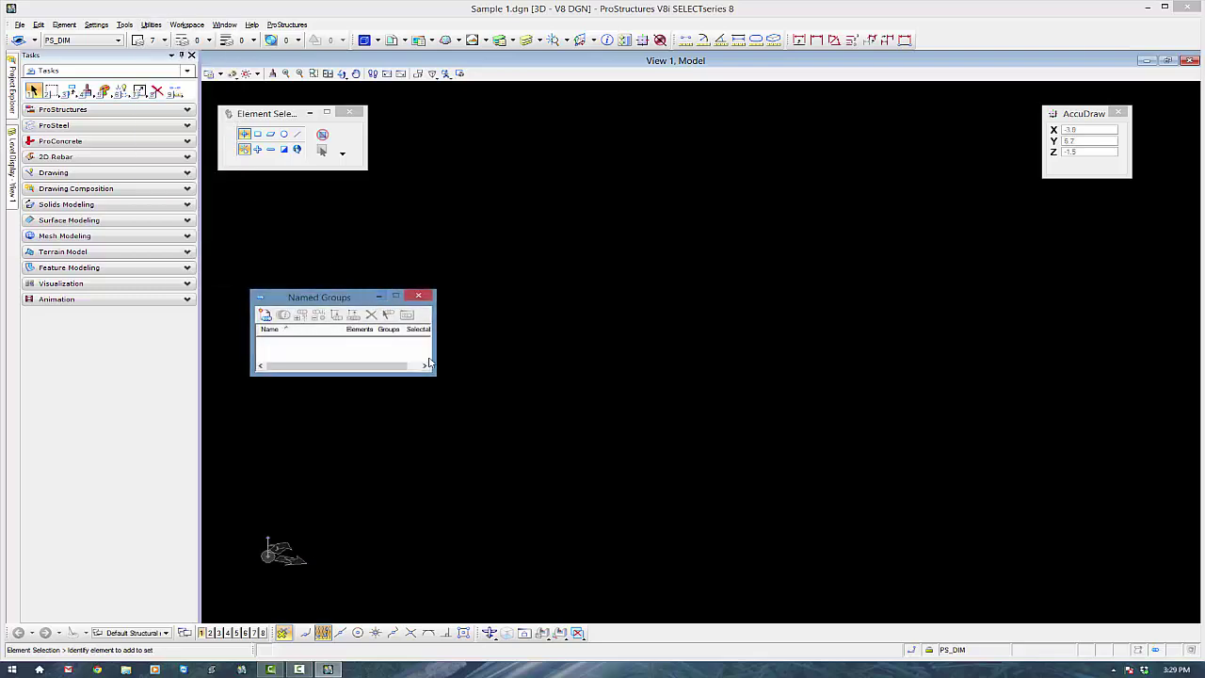
{"action": "left_click_drag", "start_coordinate": [435, 374], "coordinate": [928, 399]}
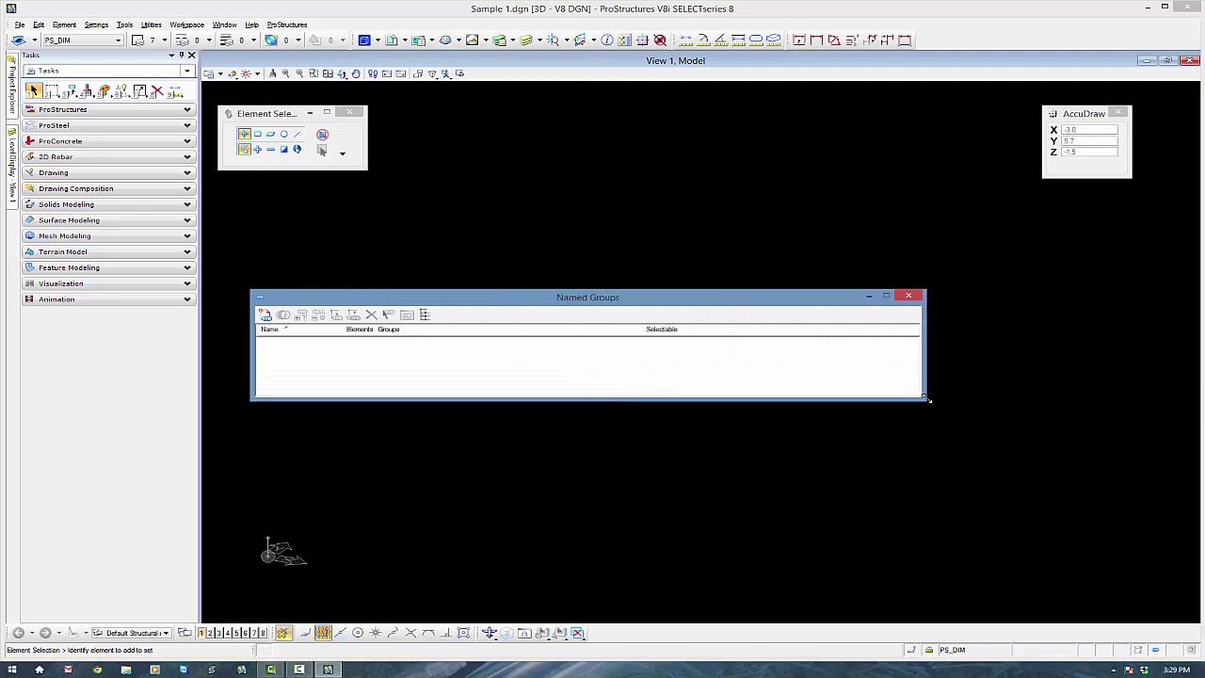
{"action": "left_click_drag", "start_coordinate": [596, 301], "coordinate": [608, 605]}
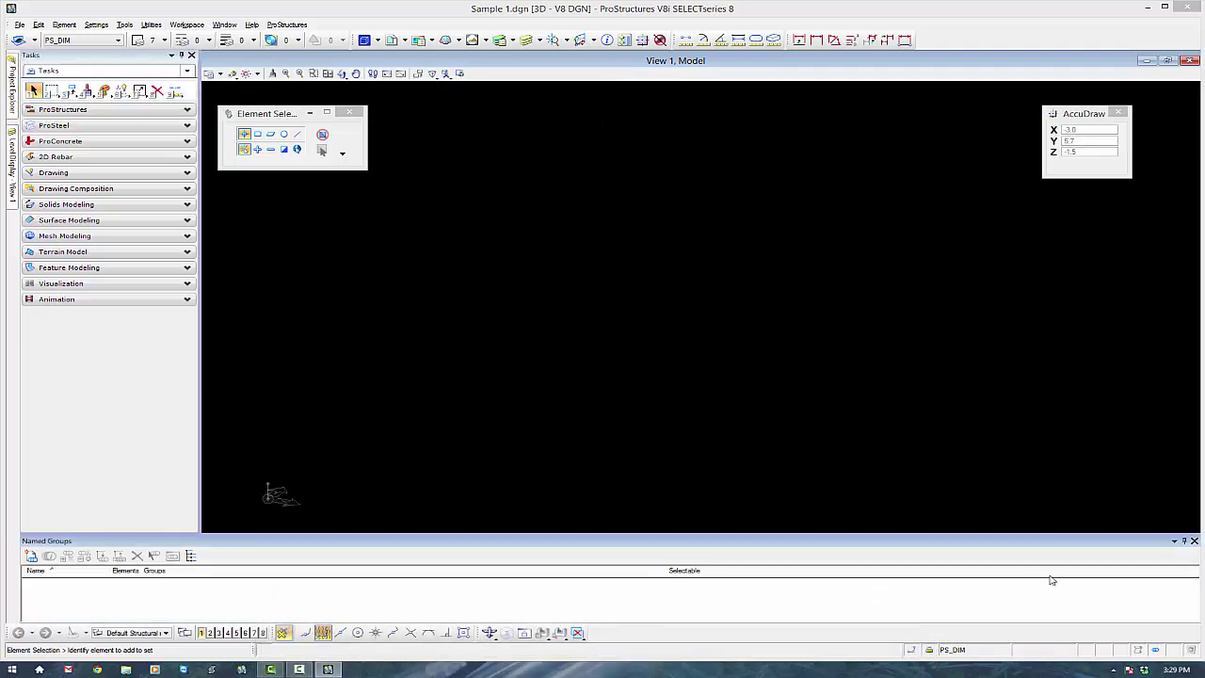
{"action": "left_click", "coordinate": [1184, 543]}
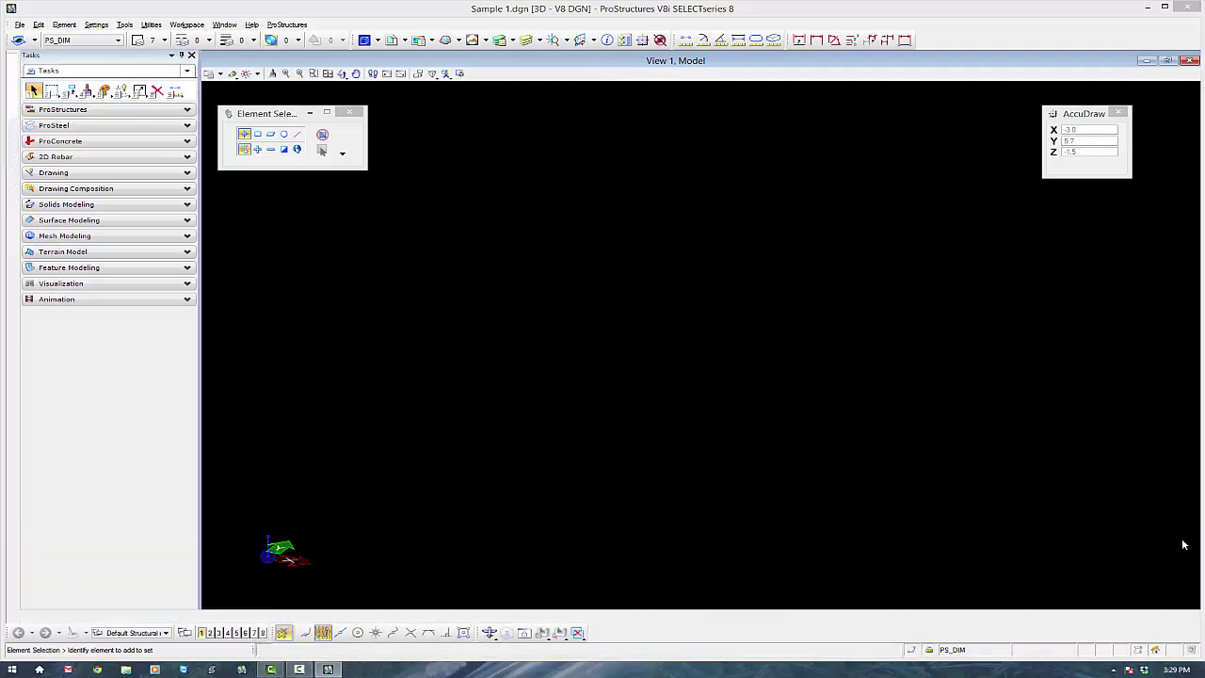
{"action": "mouse_move", "coordinate": [62, 617]}
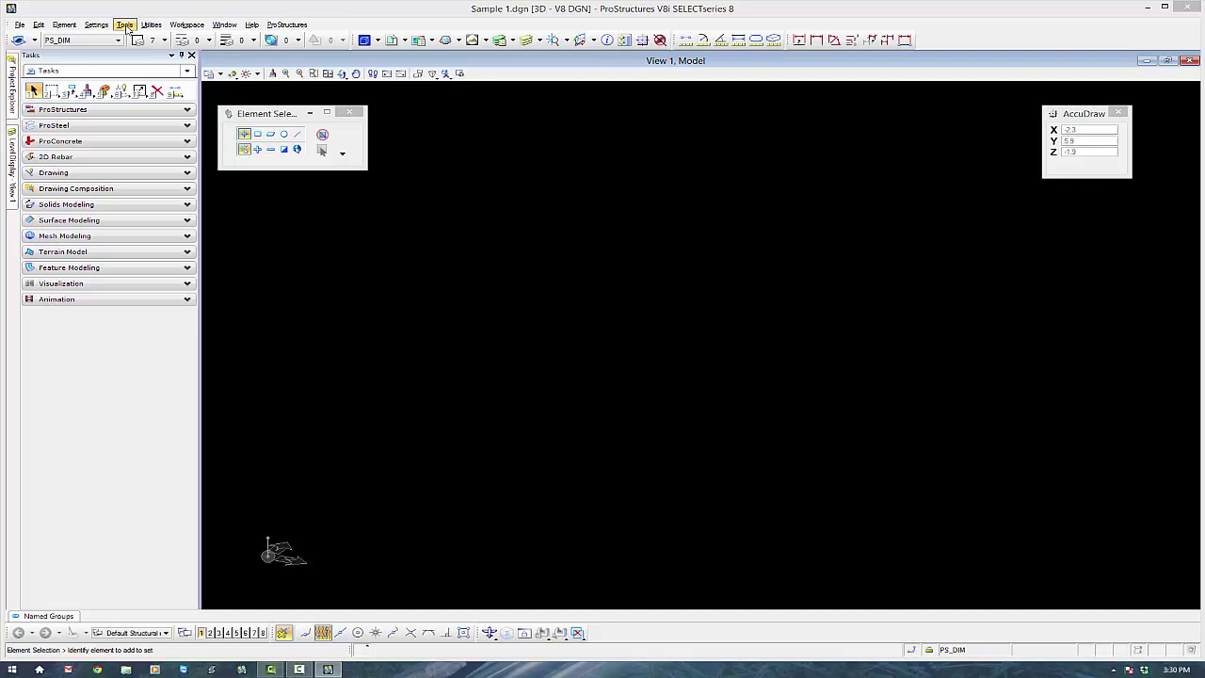
Step: In the workspace preferences, allow the ESC key to stop the current command and set the tool size to Small (16 x 16)
{"action": "left_click", "coordinate": [181, 26]}
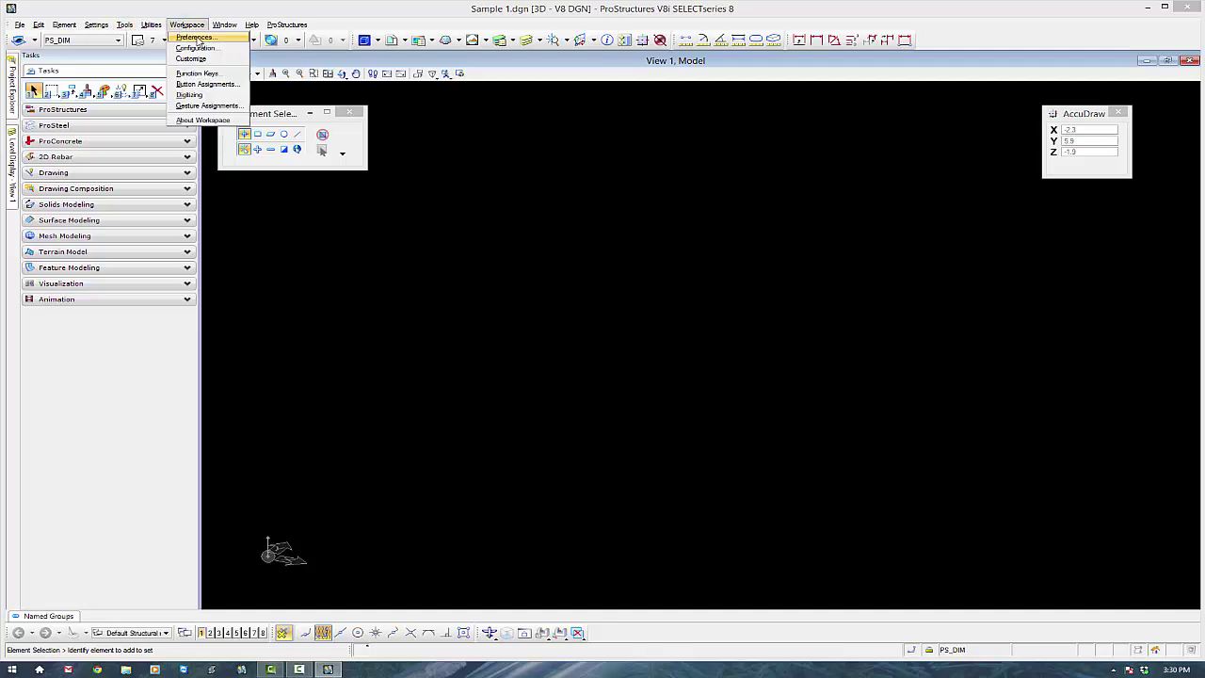
{"action": "left_click", "coordinate": [195, 38]}
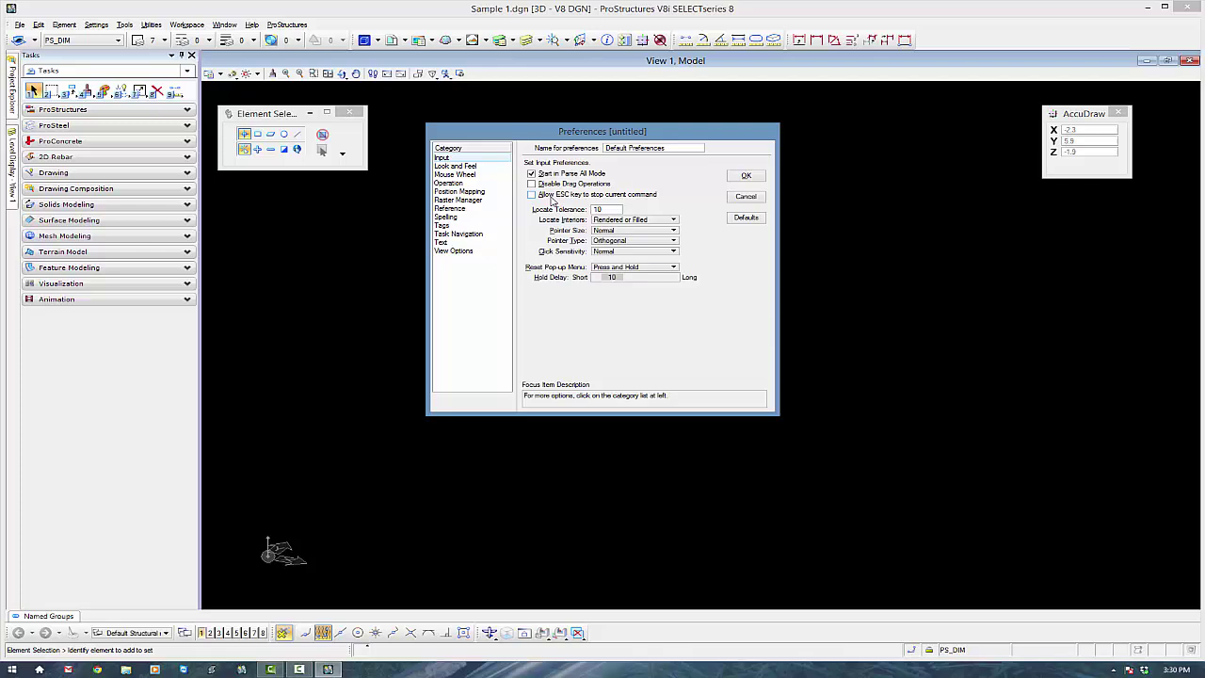
{"action": "left_click", "coordinate": [531, 195]}
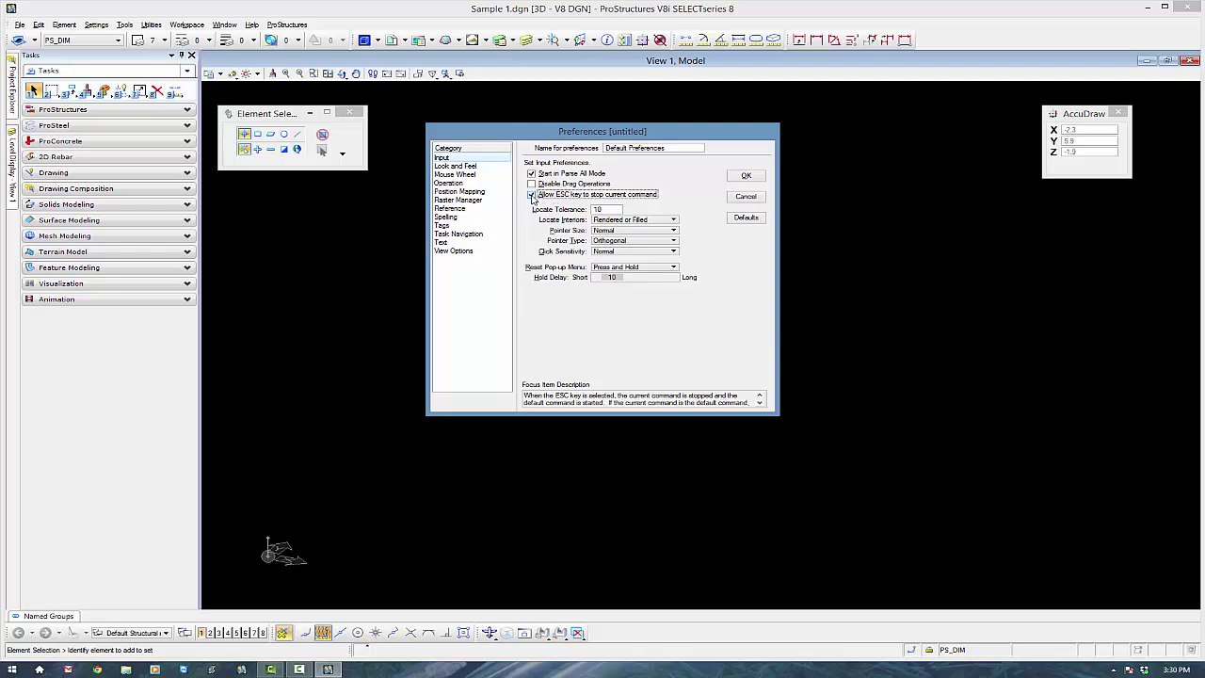
{"action": "left_click", "coordinate": [466, 167]}
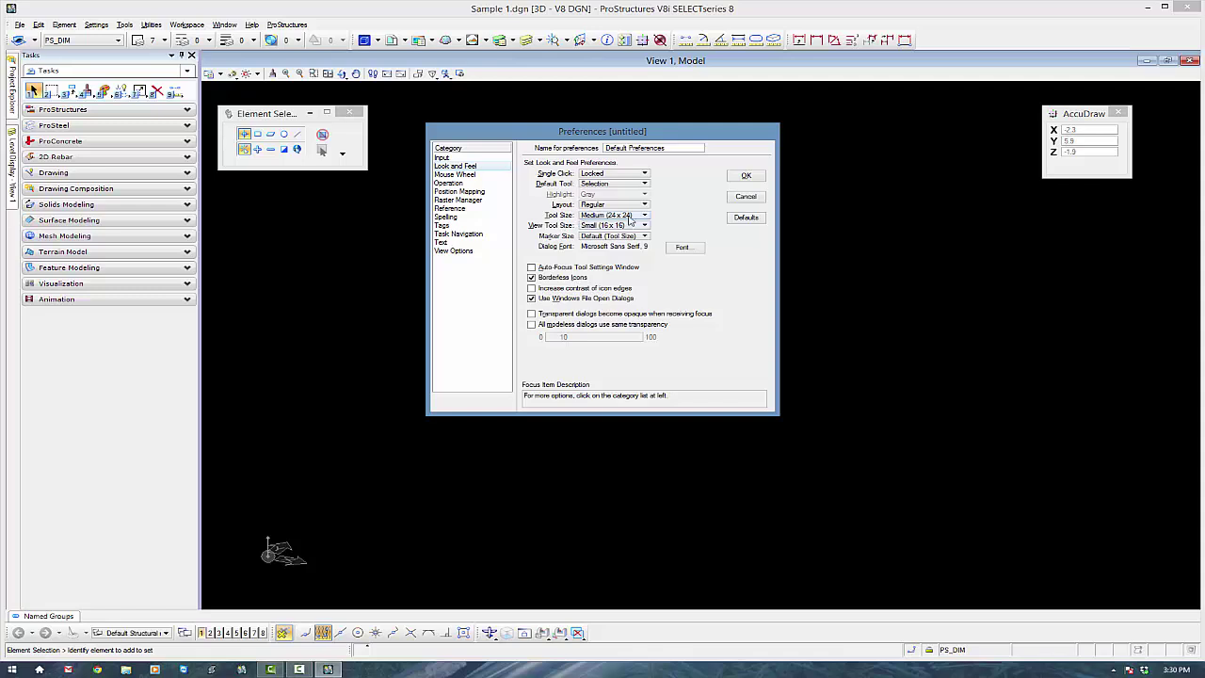
{"action": "left_click", "coordinate": [641, 218]}
{"action": "left_click", "coordinate": [641, 217]}
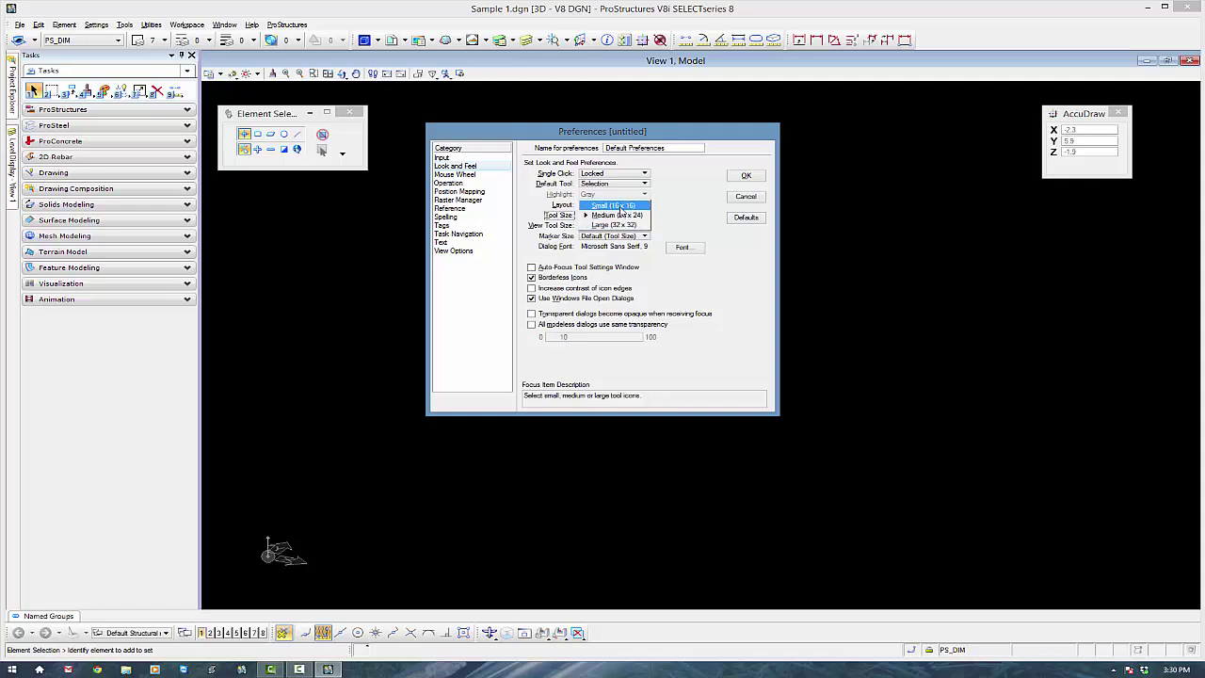
{"action": "left_click", "coordinate": [619, 210]}
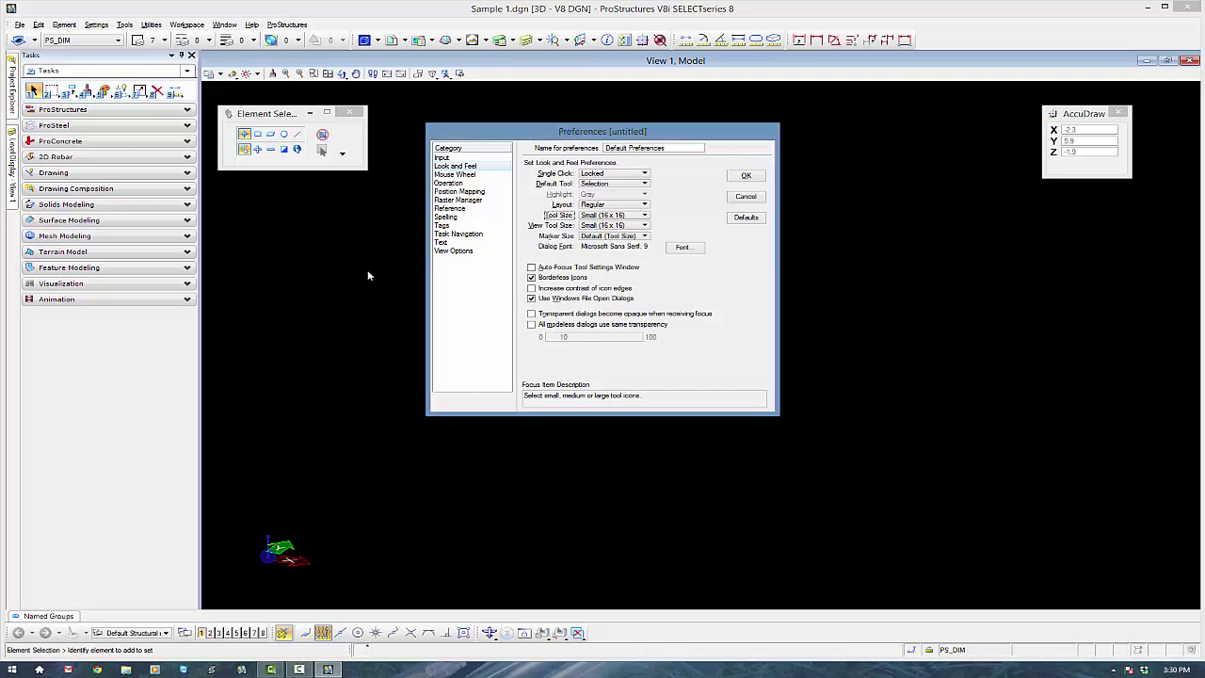
Step: Set the Task Navigation icon size to Small (16 x 16) and accept the preferences
{"action": "left_click", "coordinate": [441, 243]}
{"action": "left_click", "coordinate": [458, 233]}
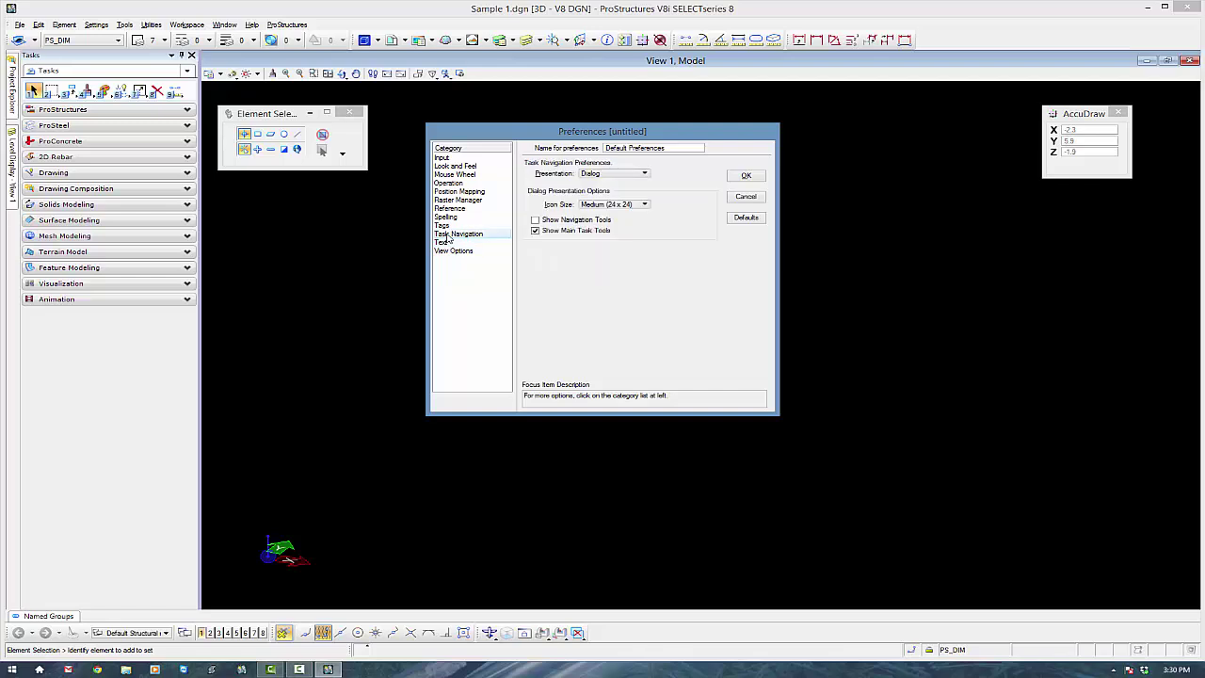
{"action": "left_click", "coordinate": [645, 204]}
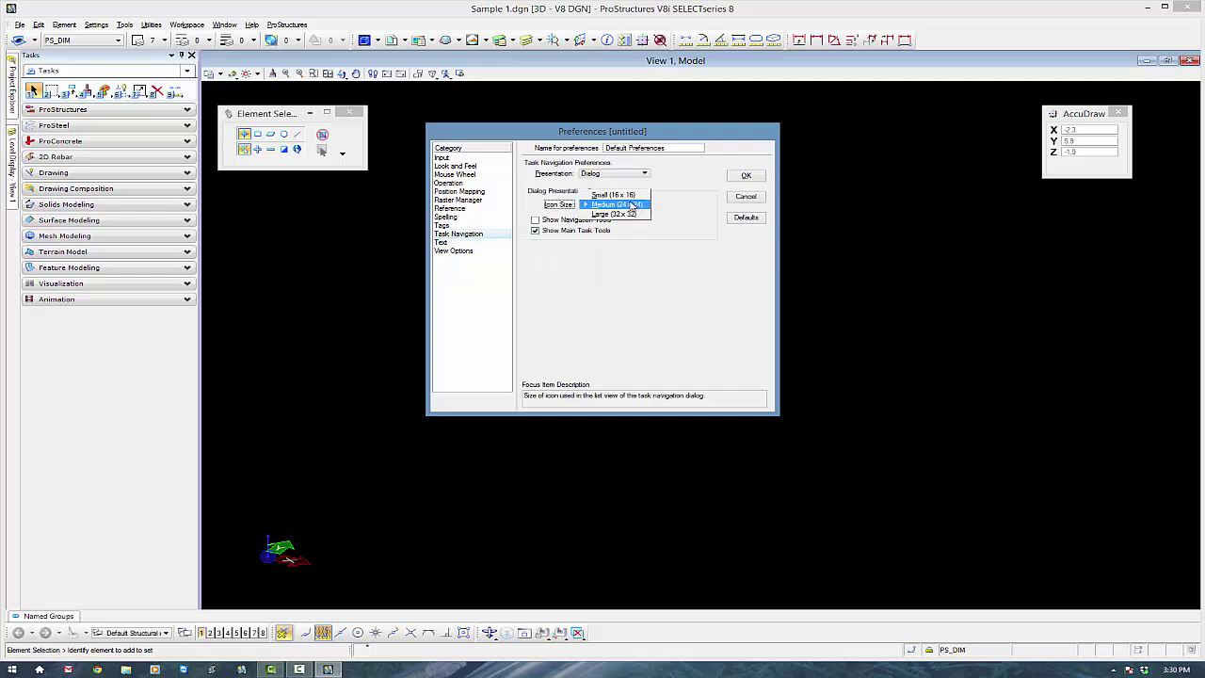
{"action": "left_click", "coordinate": [625, 195]}
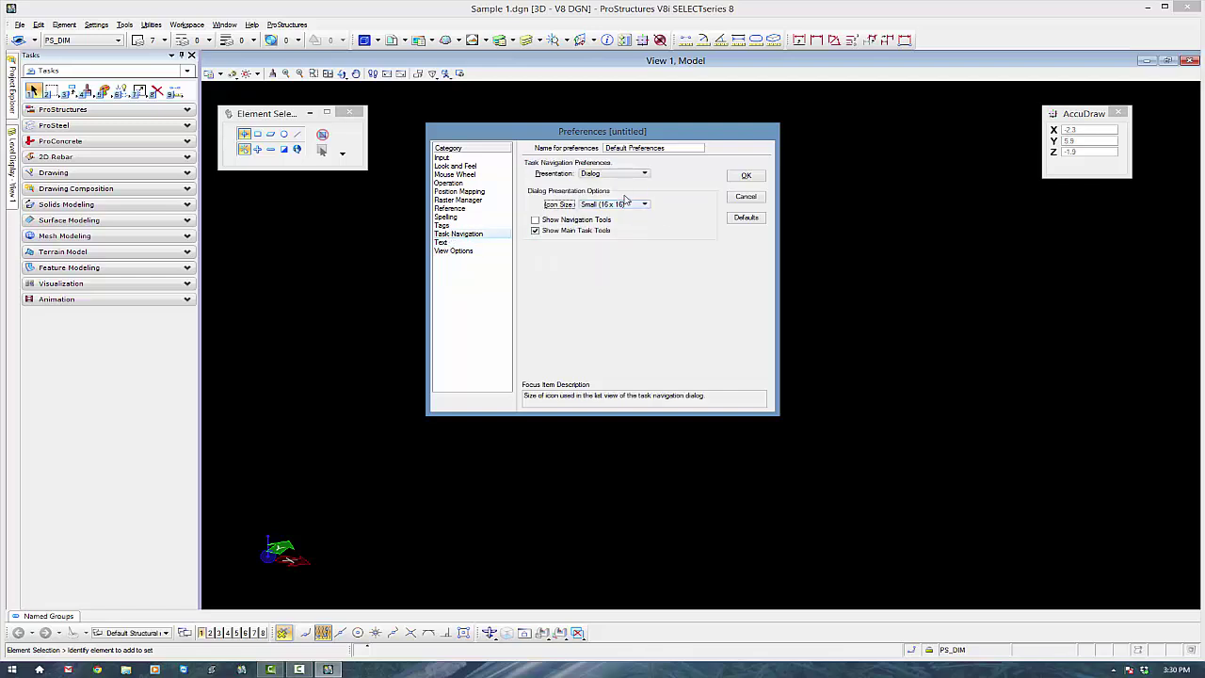
{"action": "left_click", "coordinate": [745, 176]}
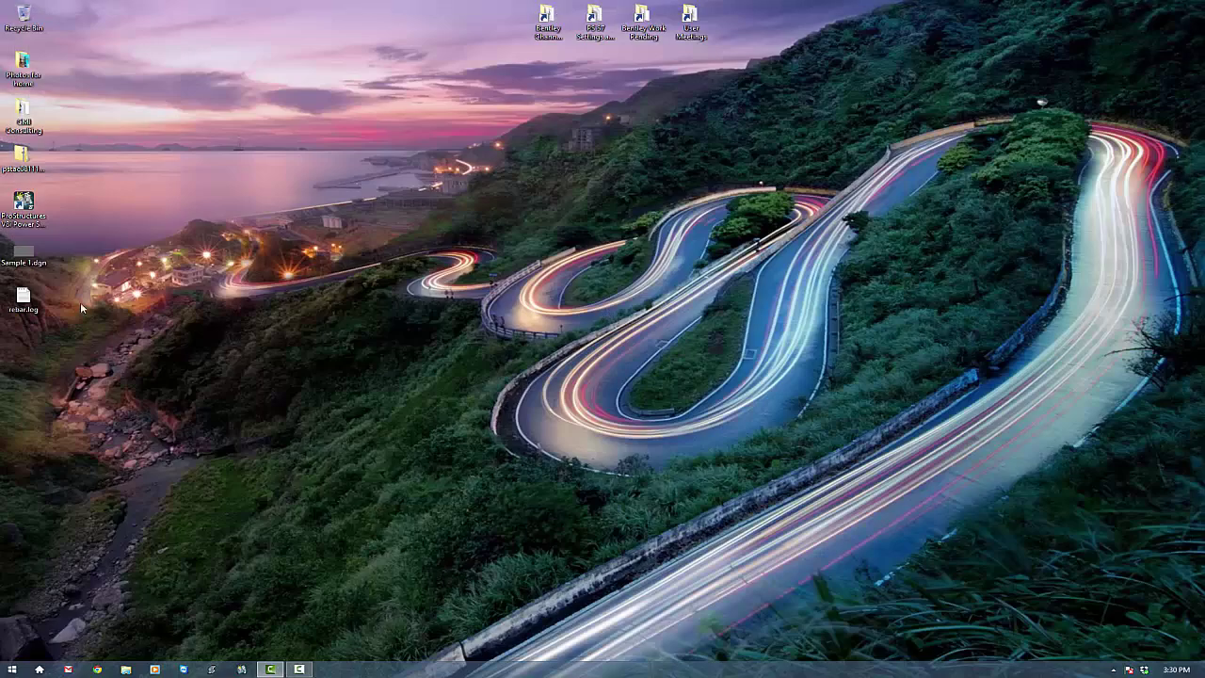
Step: Relaunch ProStructures from the desktop, reopen Sample 1.dgn, and close the startup pop-up window
{"action": "double_click", "coordinate": [24, 203]}
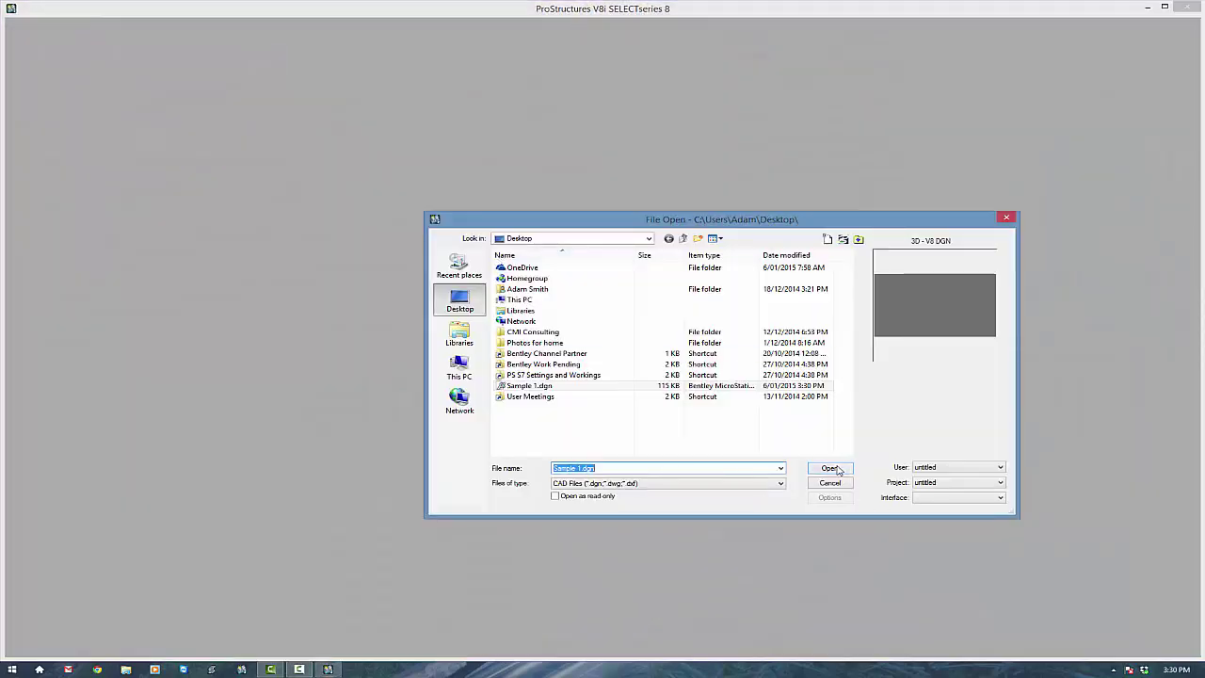
{"action": "left_click", "coordinate": [819, 463]}
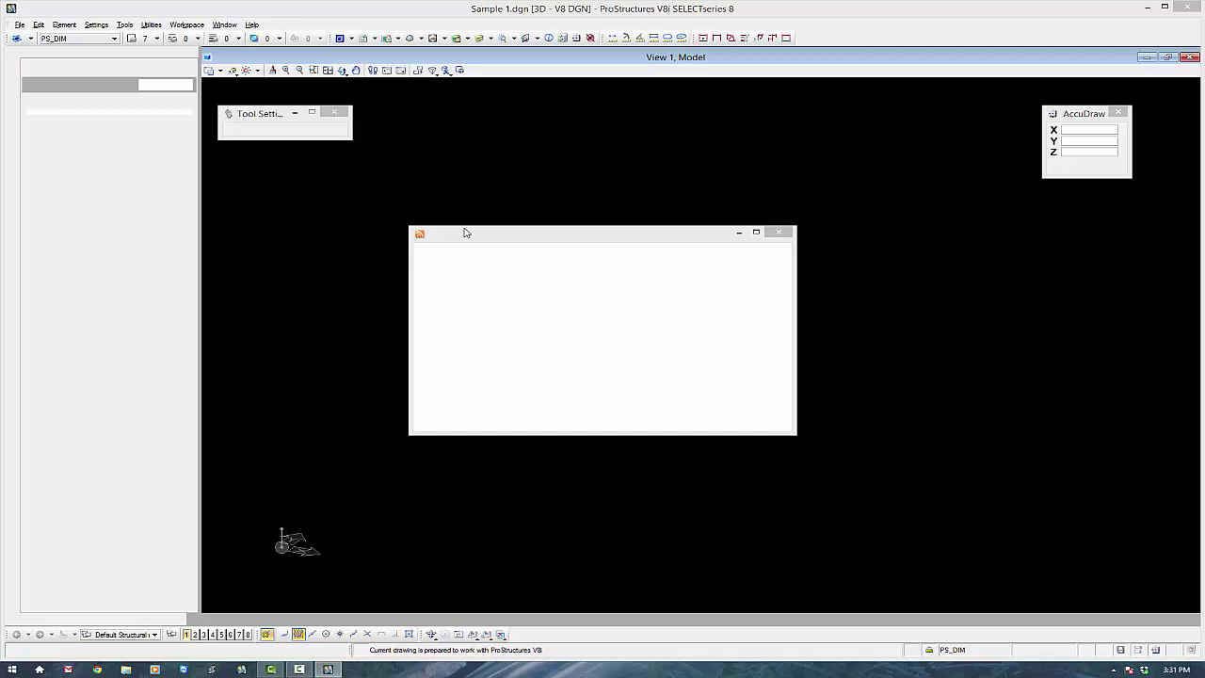
{"action": "left_click", "coordinate": [779, 231]}
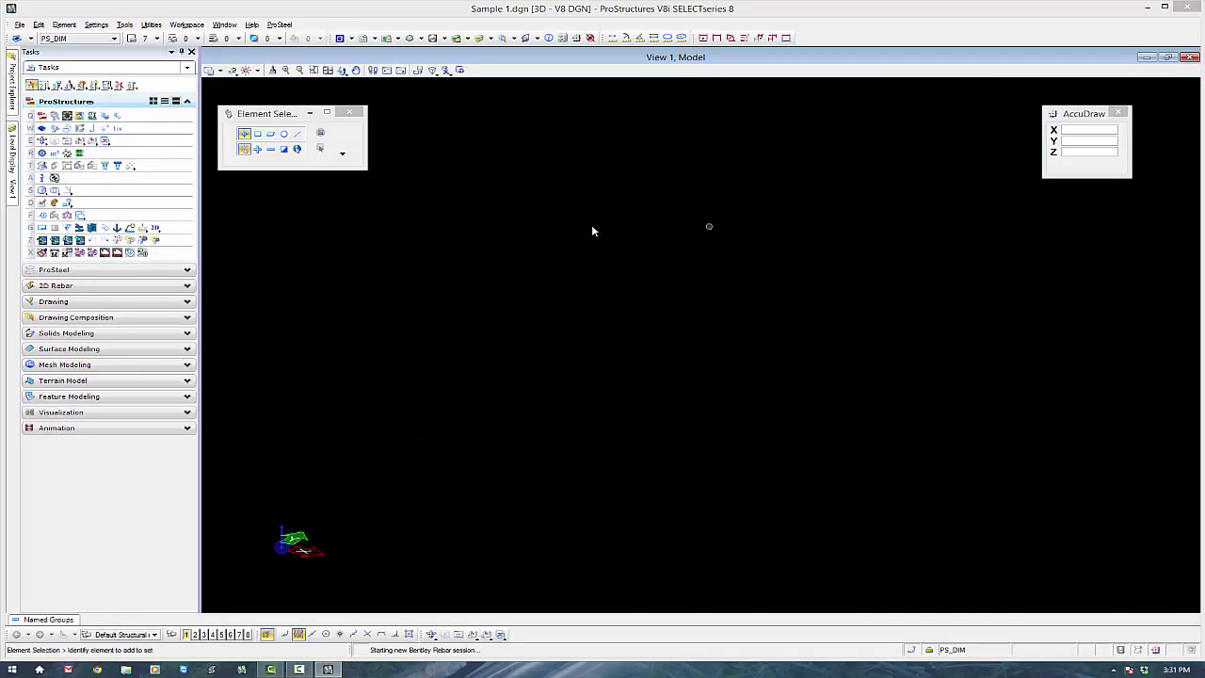
Step: Expand the ProSteel task group, view the ProSteel Shapes dialog, and close it
{"action": "left_click", "coordinate": [184, 270]}
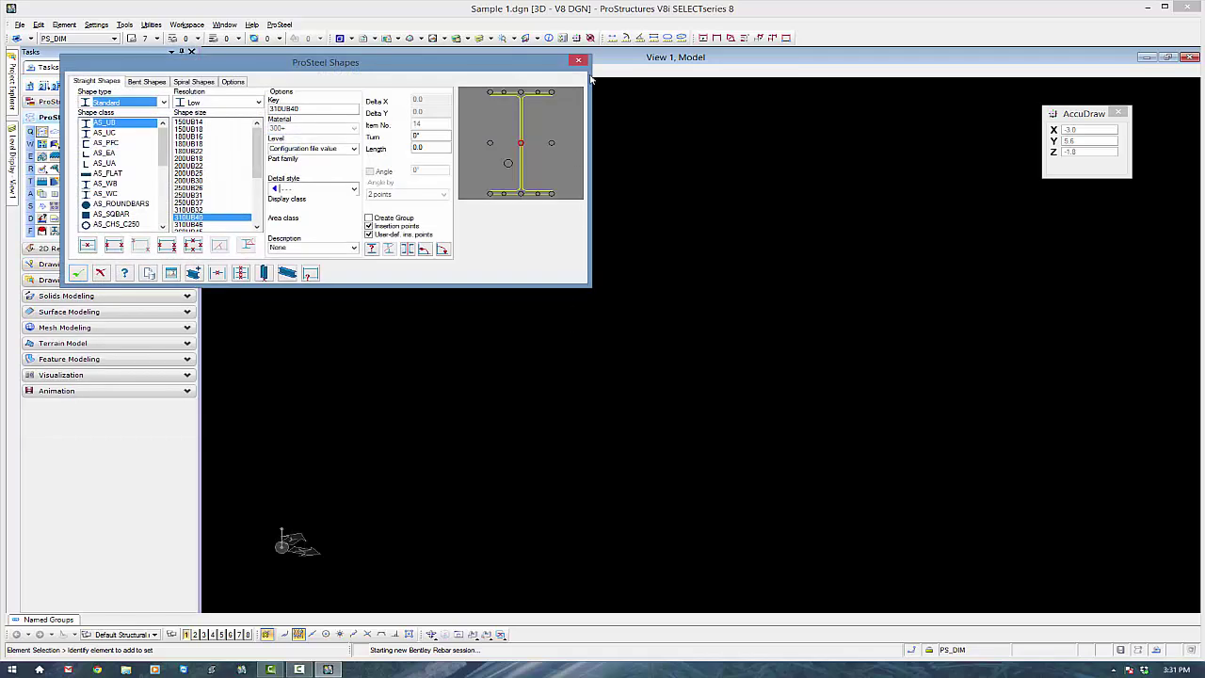
{"action": "left_click", "coordinate": [580, 62]}
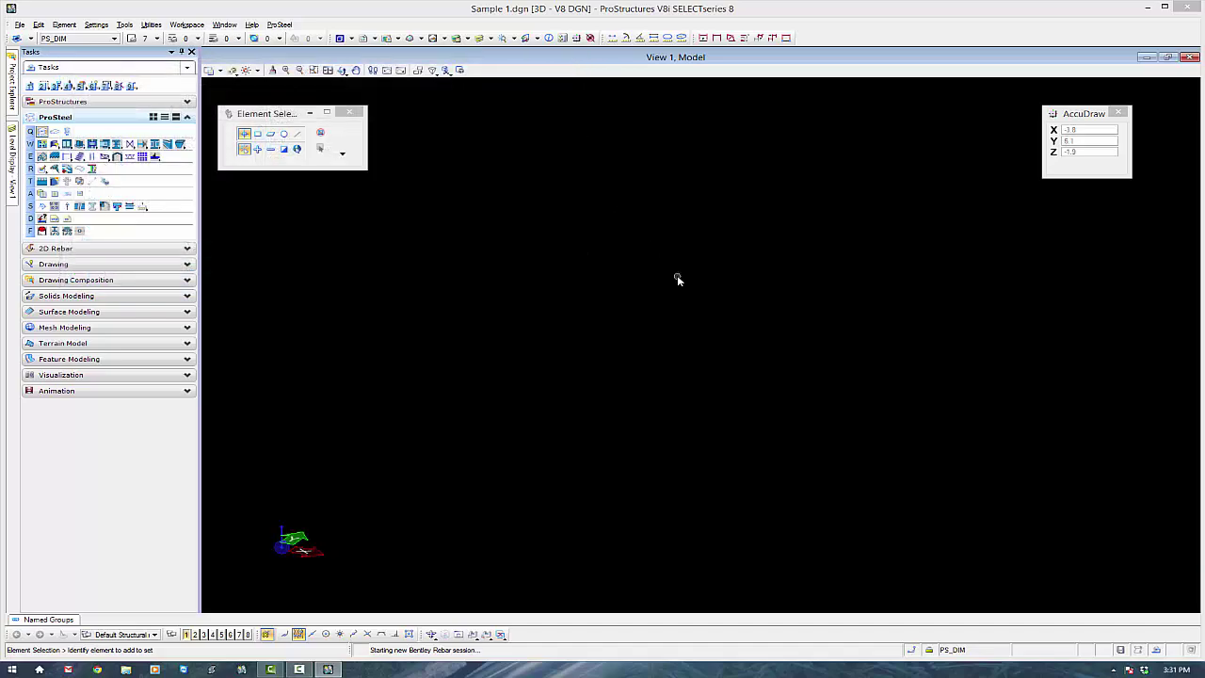